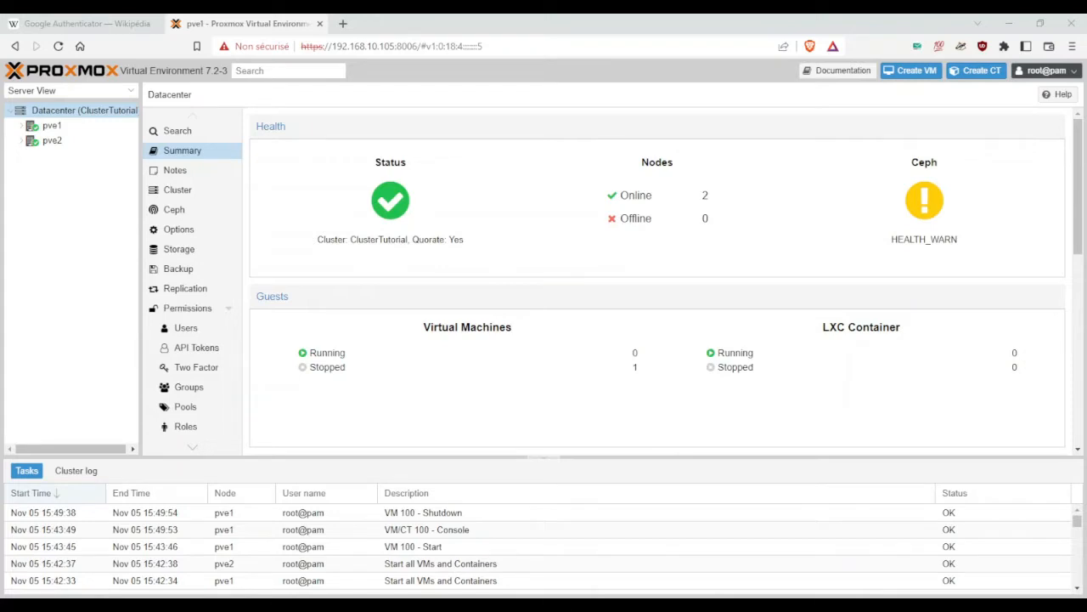
Step: Glance at the Google Authenticator article, then log out of the Proxmox web interface
click(26, 22)
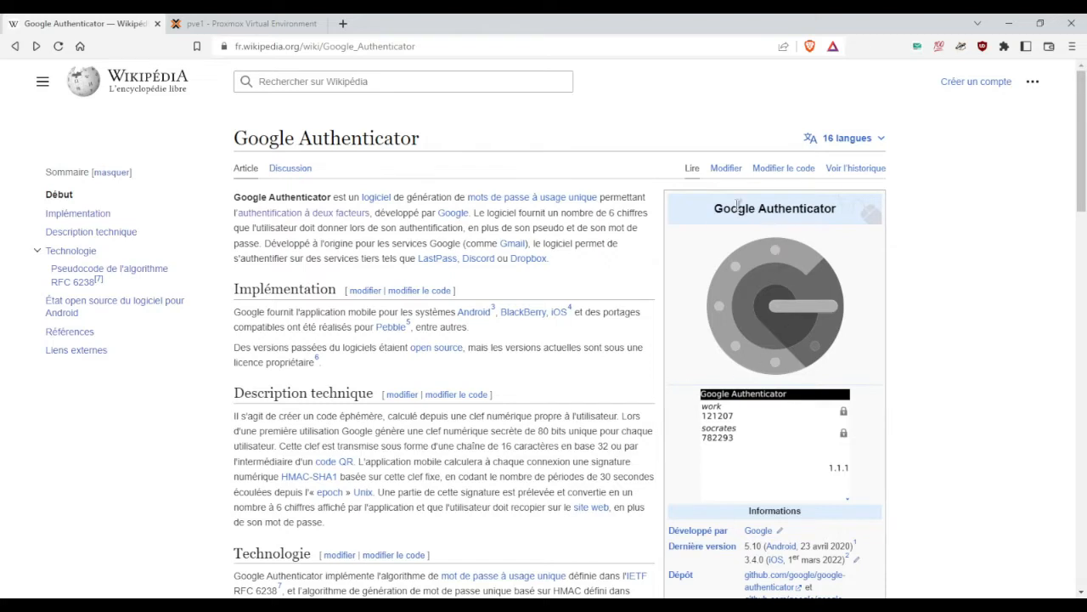
click(231, 26)
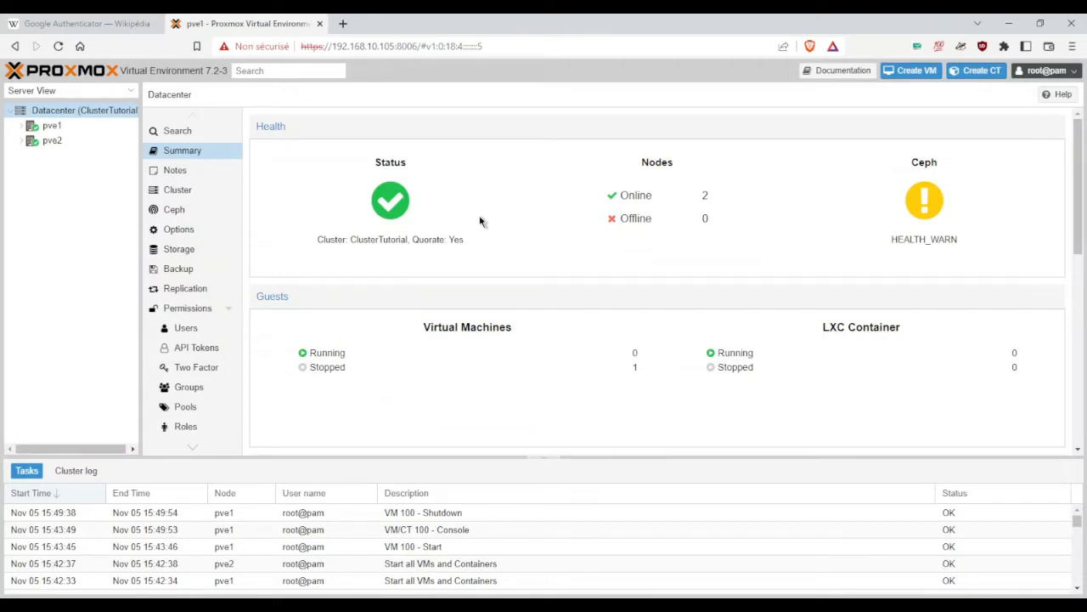
click(1039, 72)
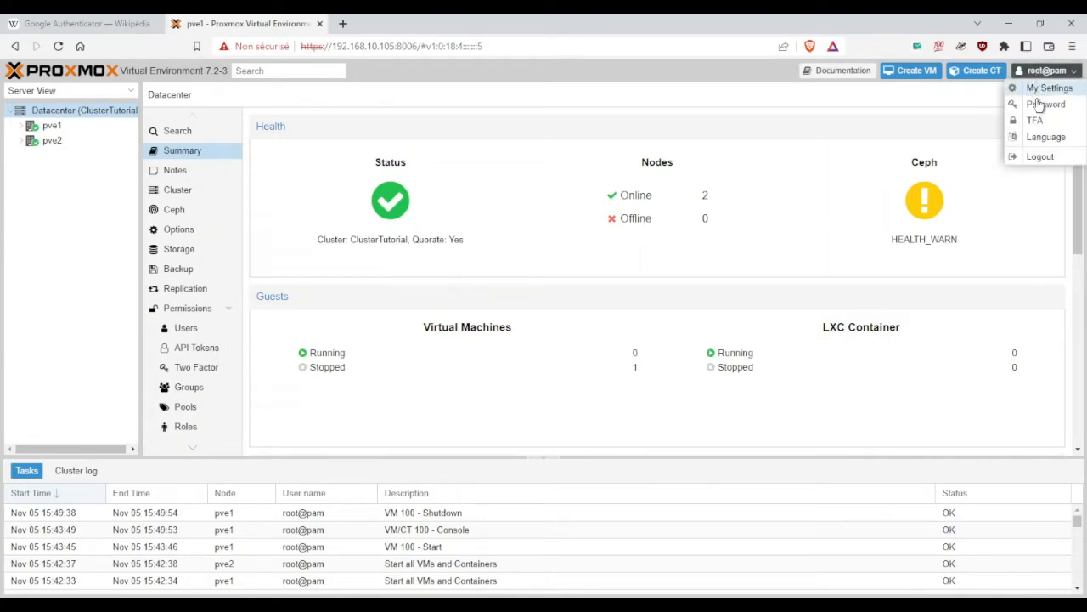
click(1043, 156)
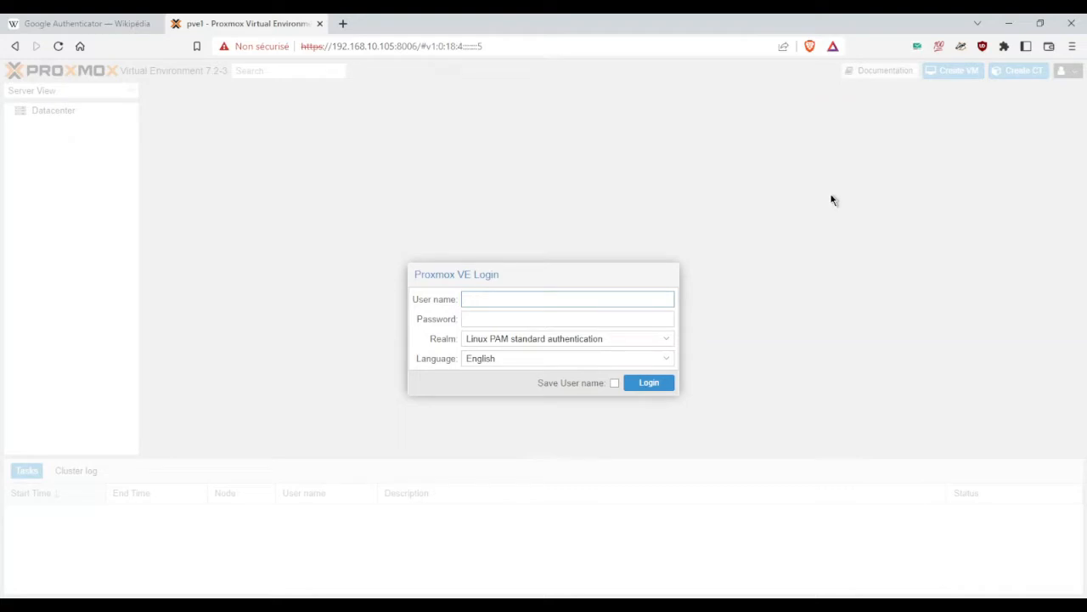
Step: Log back in as root with the account password and dismiss the no-subscription notice
text(root)
key(Tab)
text(••••••••)
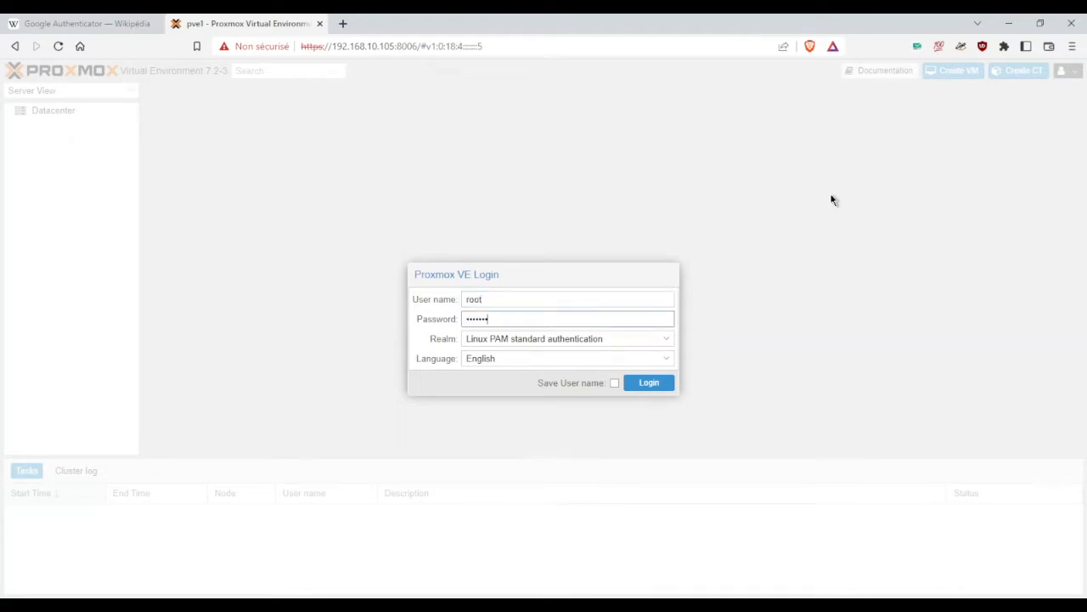
key(Return)
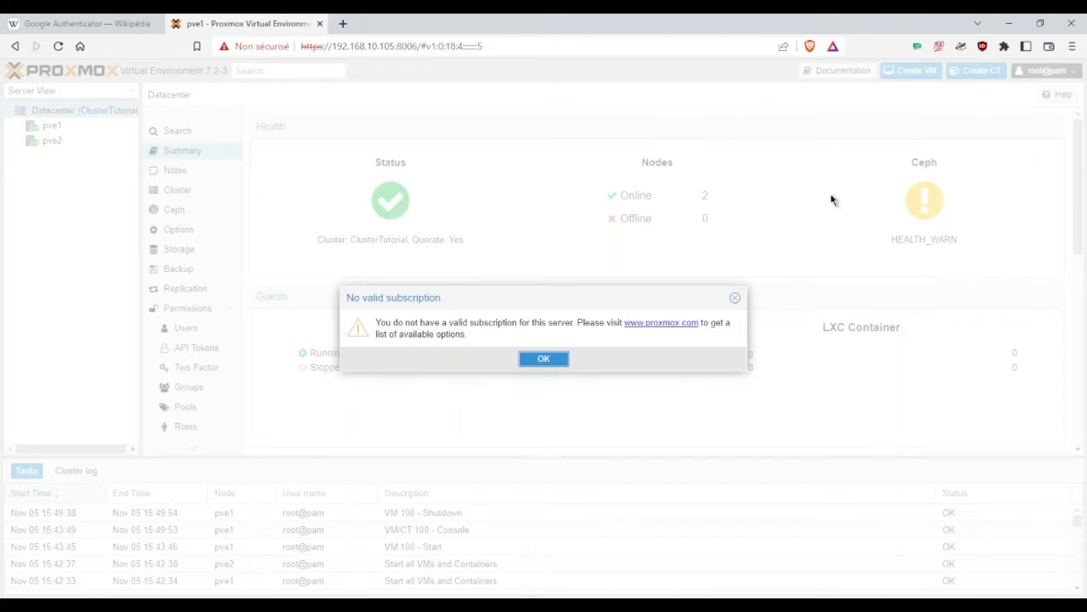
click(536, 362)
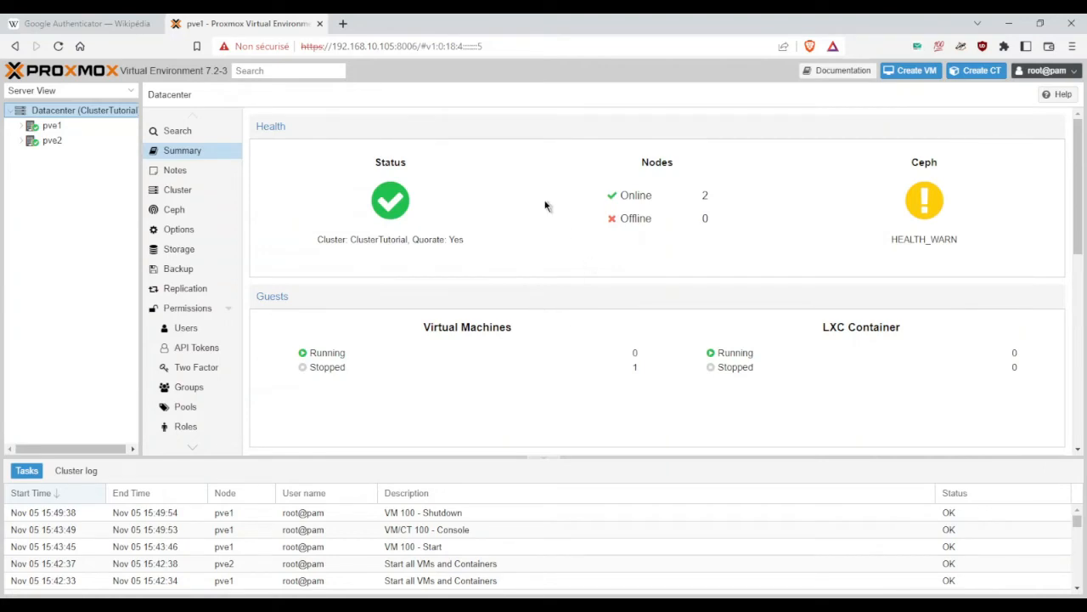
Step: Collapse the Datacenter tree and start a TOTP factor under Permissions > Two Factor
double_click(74, 111)
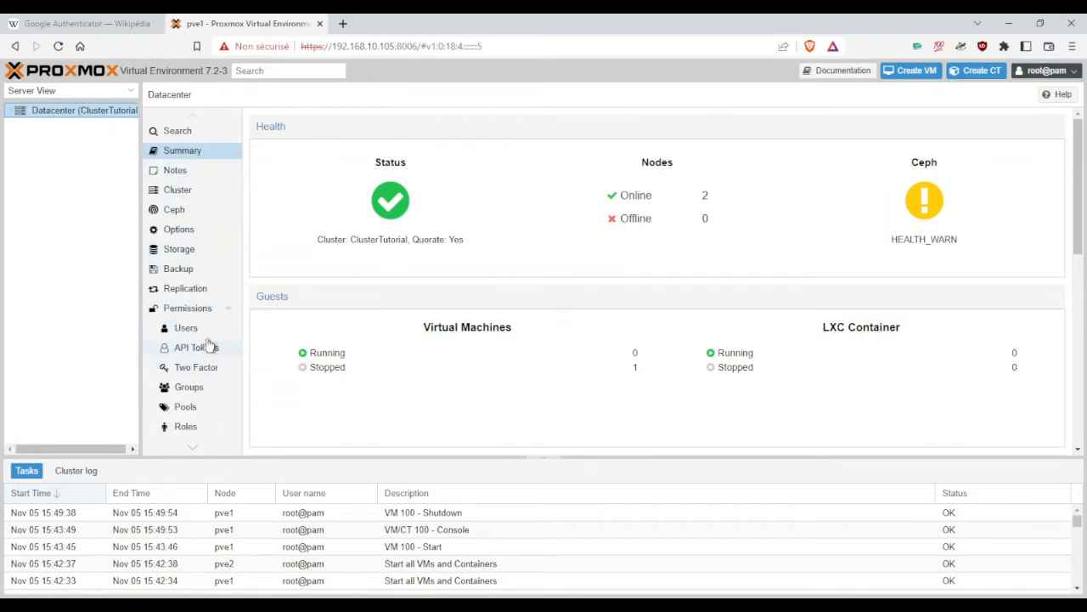
click(215, 375)
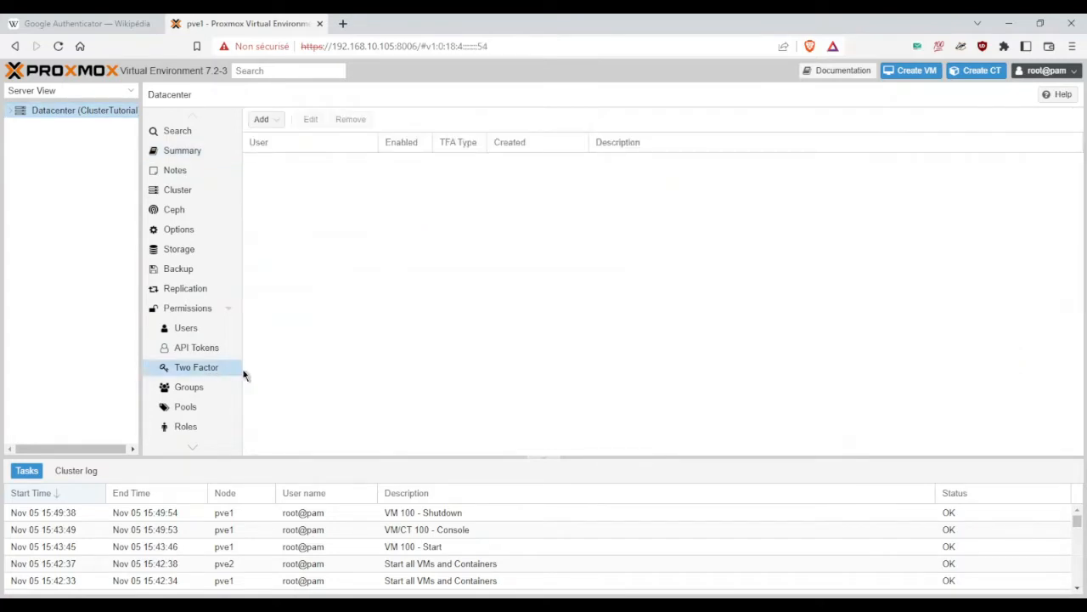
click(270, 120)
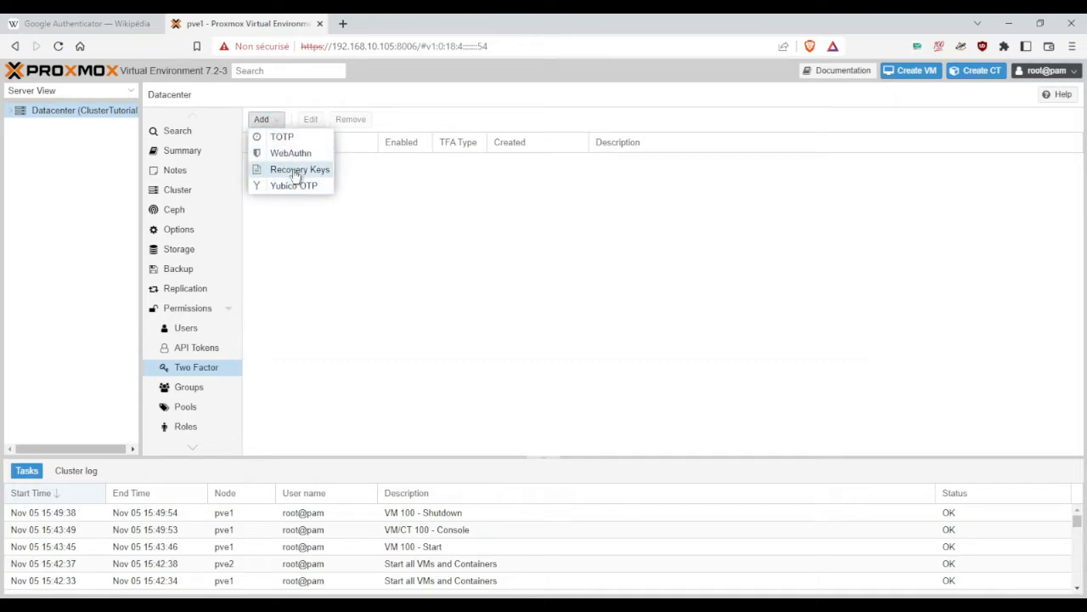
click(283, 137)
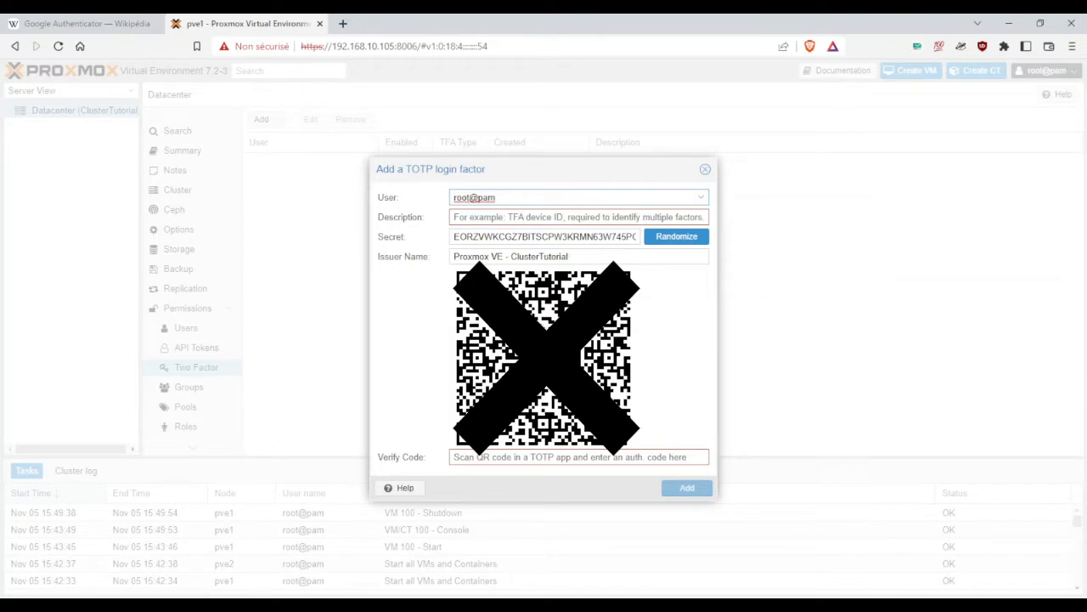
Step: Keep root@pam as the user and enter the description '2FA toturiel' for the TOTP factor
click(69, 24)
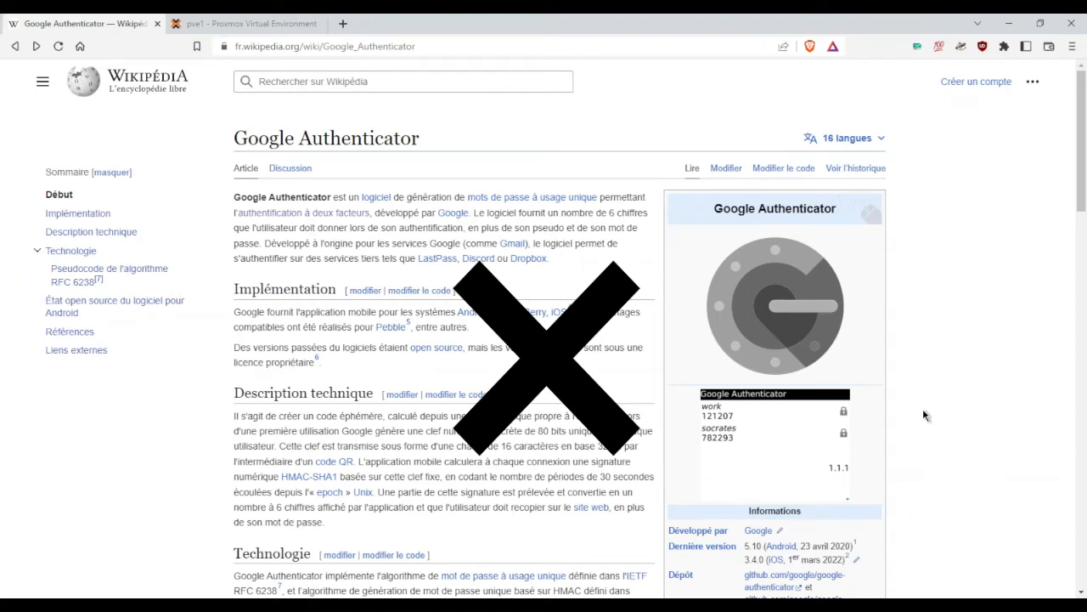
click(278, 19)
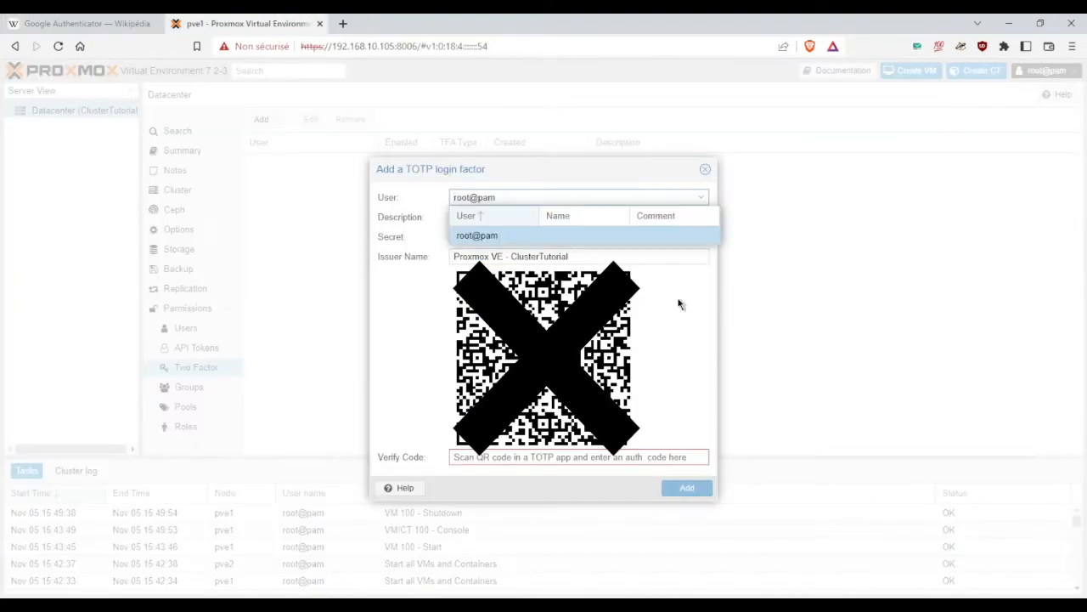
click(484, 458)
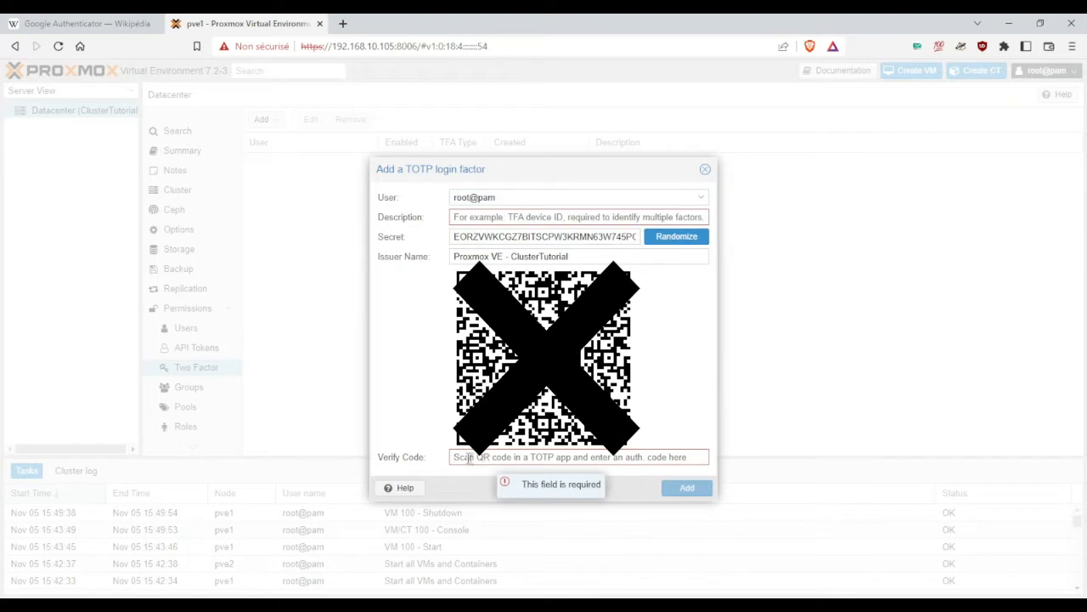
drag(378, 456, 395, 455)
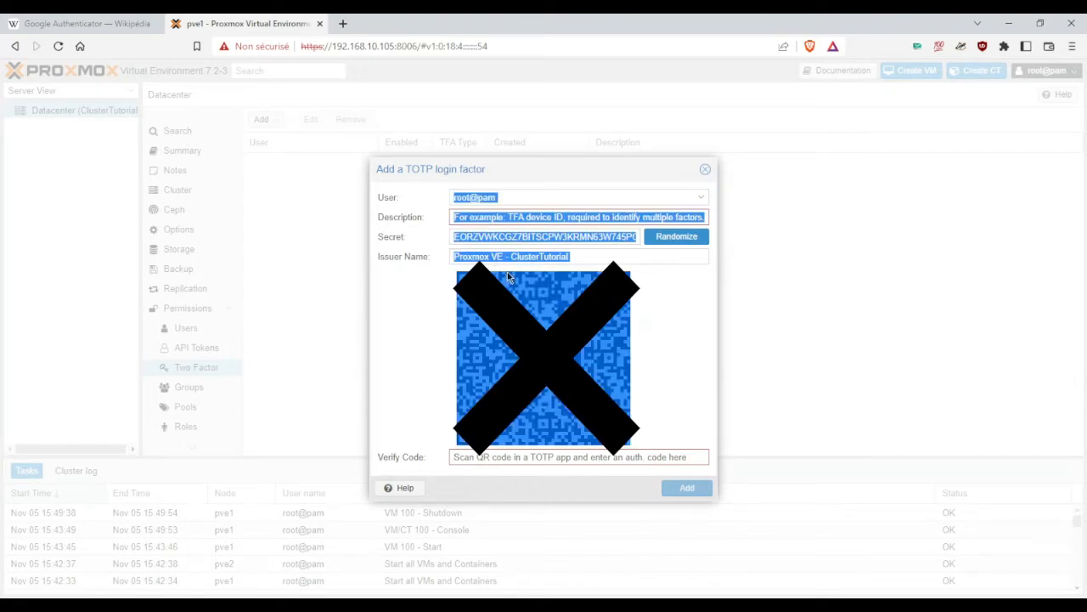
click(674, 308)
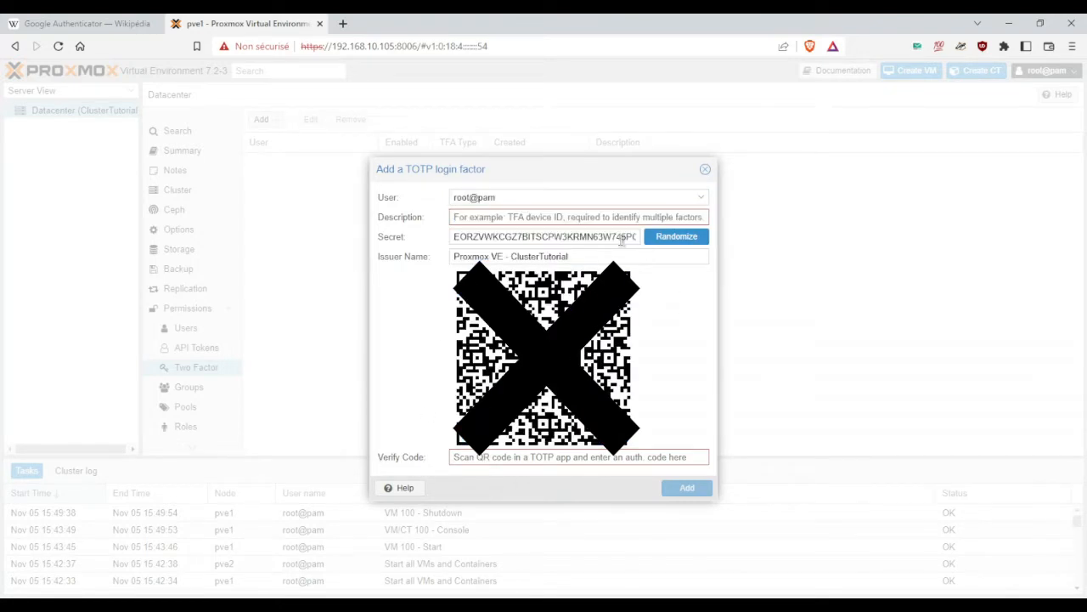
click(525, 215)
text(2FA)
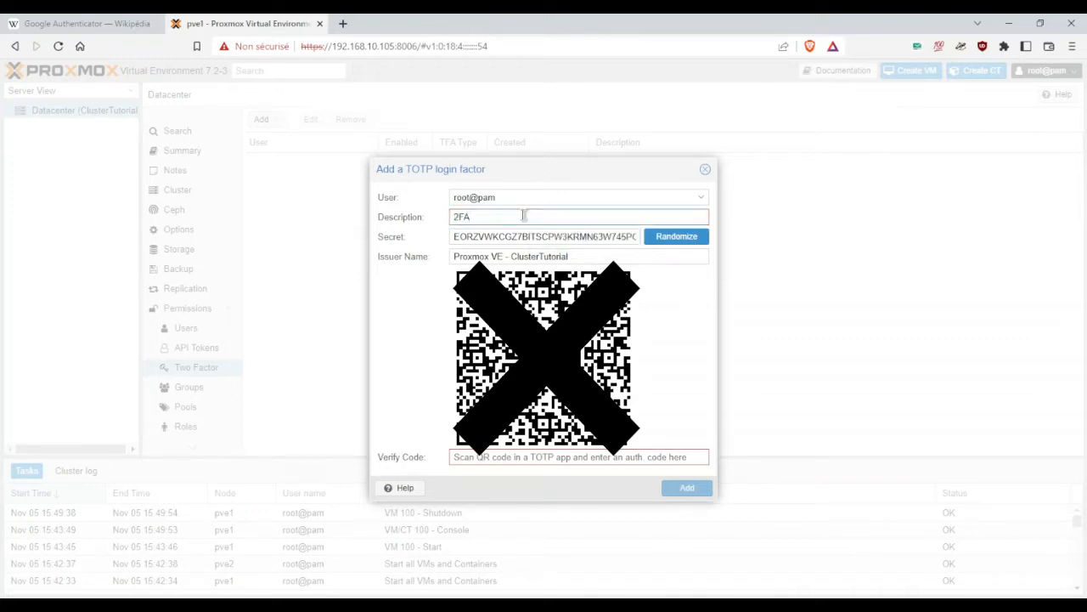
text( toturiel)
click(639, 372)
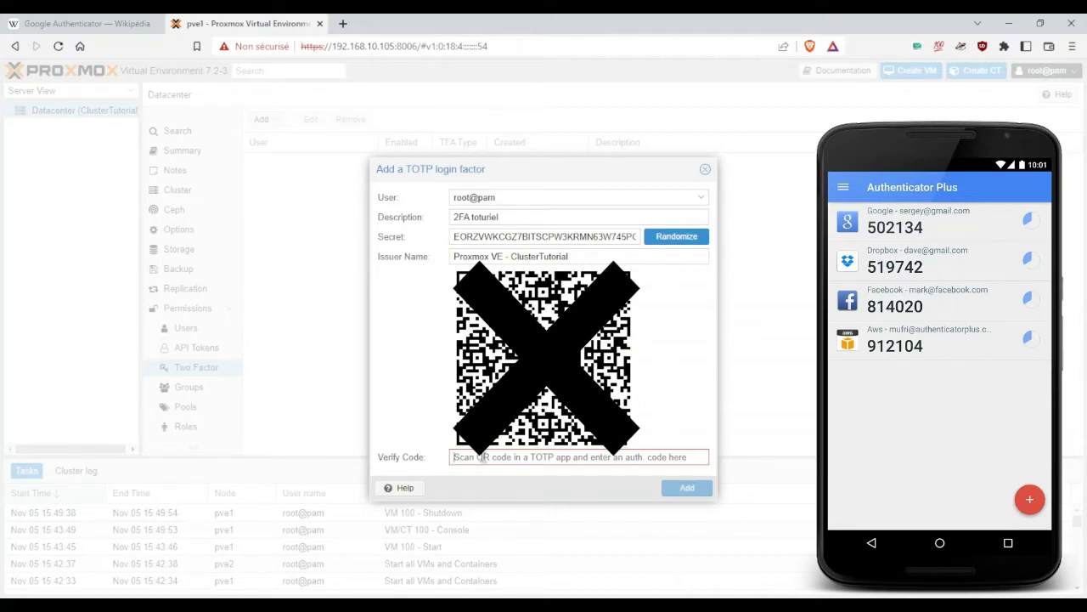
Step: Enter the authenticator app's verification code and add the TOTP factor for root@pam
mouse_move(482, 457)
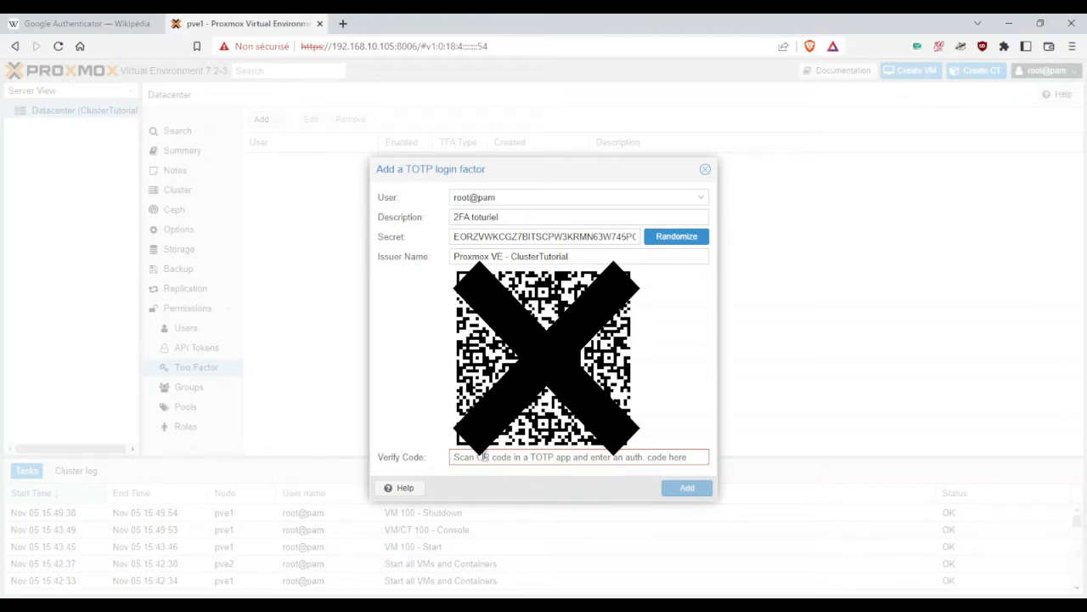
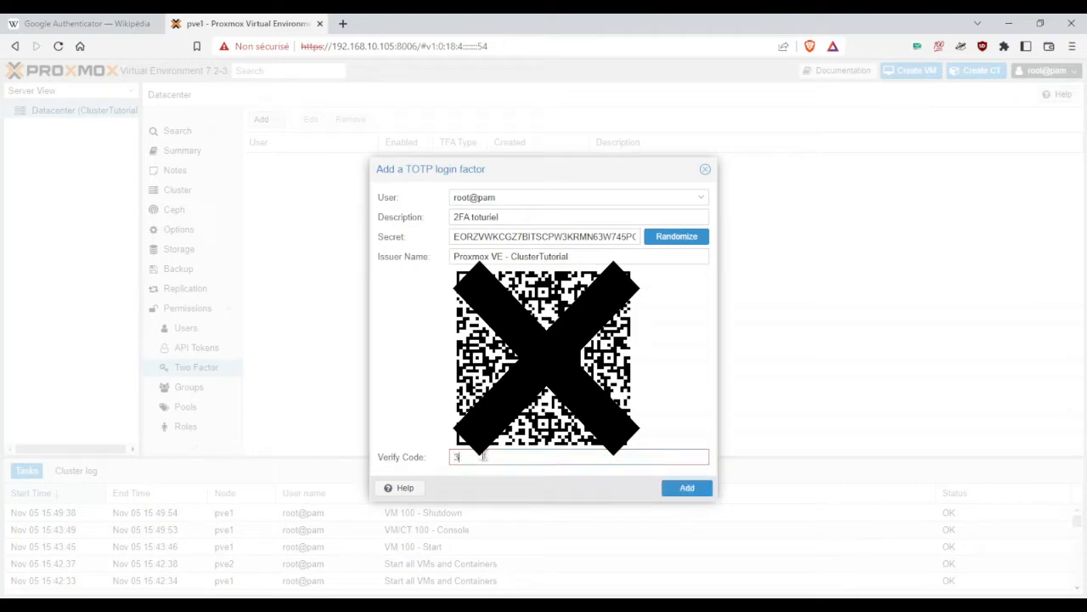
click(696, 491)
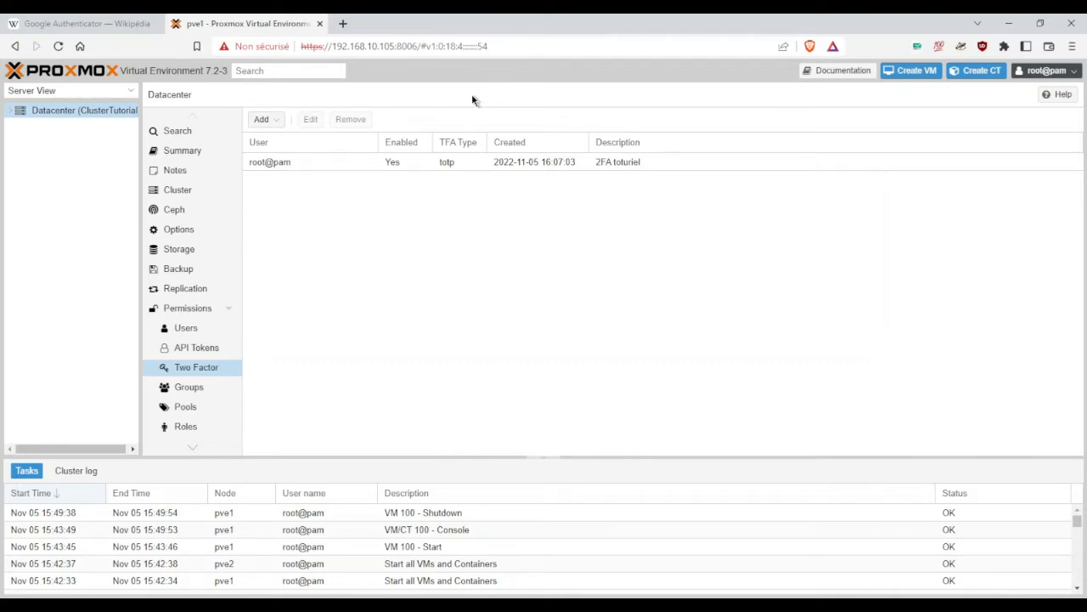
Step: Log out and back in as root, confirming with the authenticator's TOTP code
click(1043, 71)
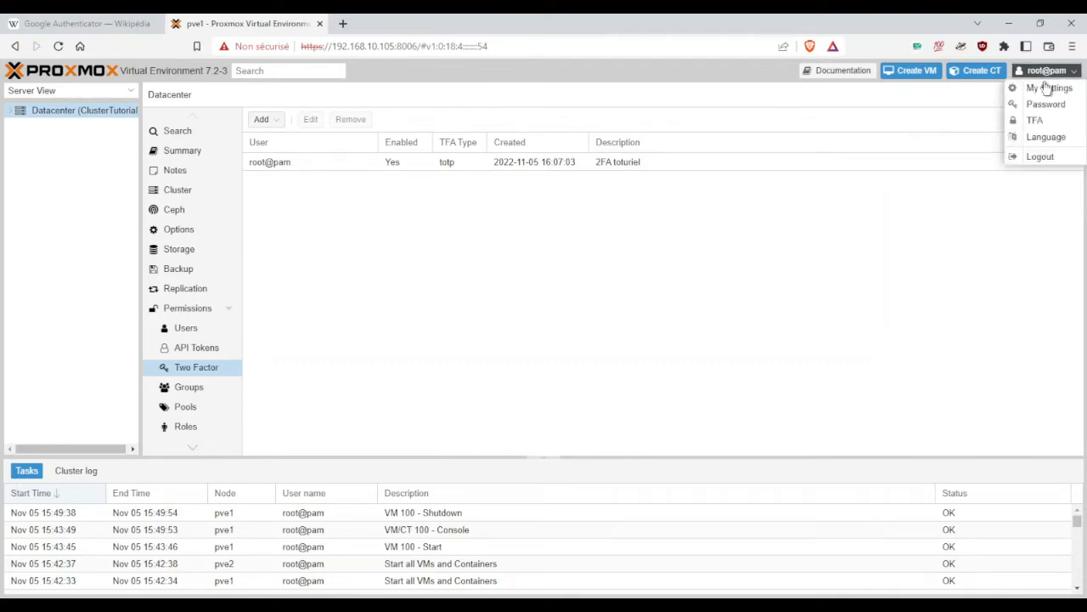
click(1040, 157)
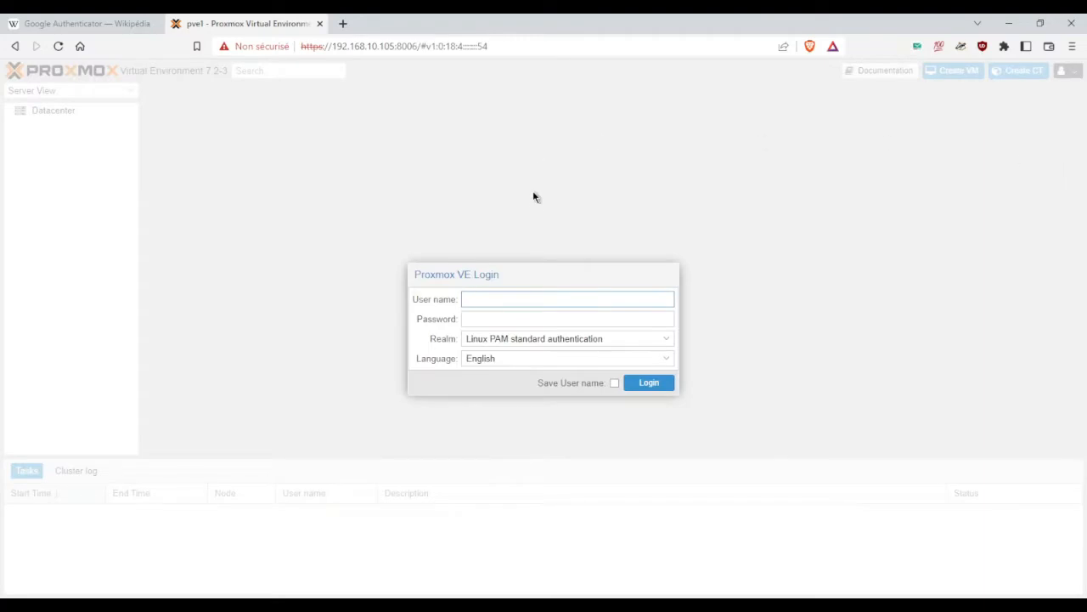
text(root)
key(Tab)
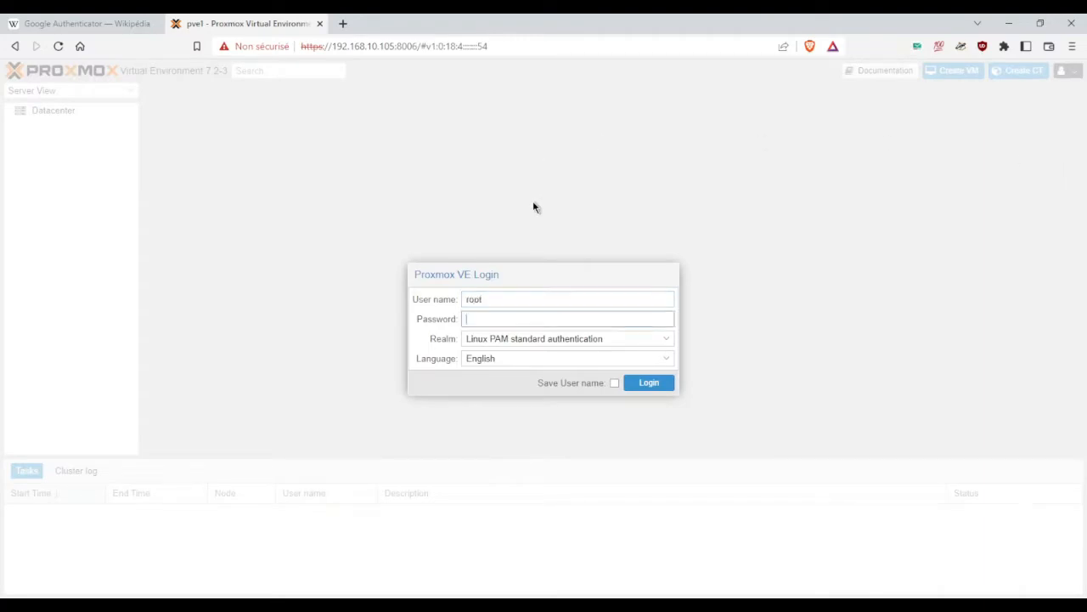
text(*******)
key(Return)
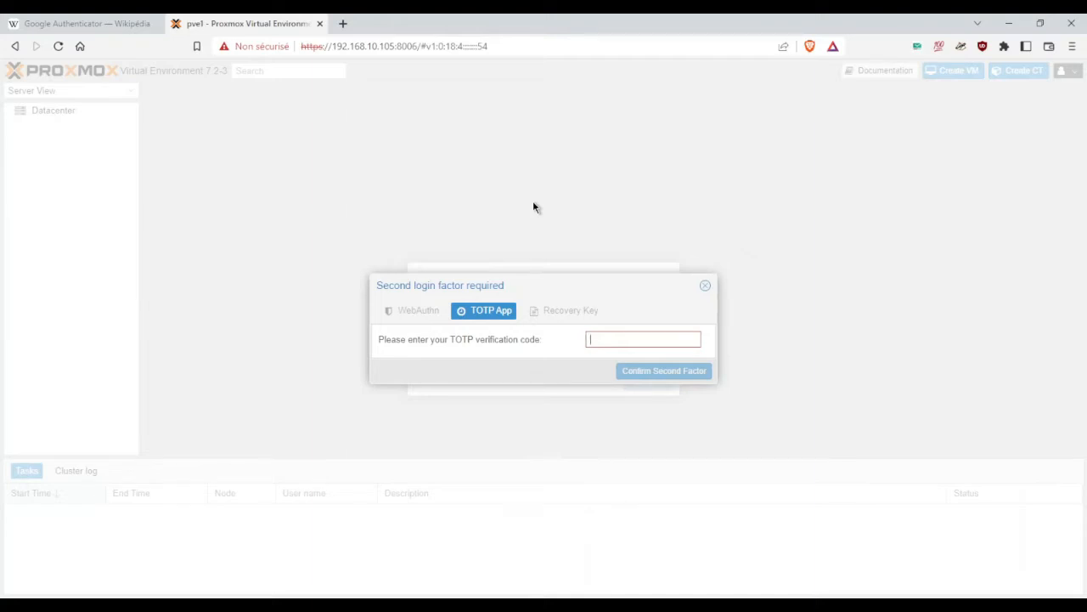
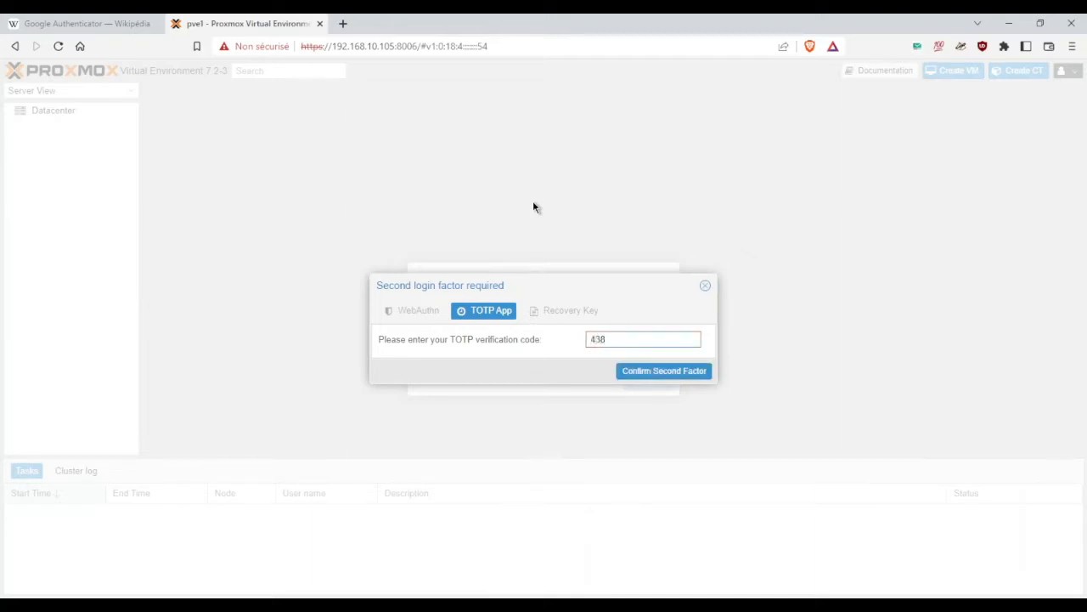
key(Return)
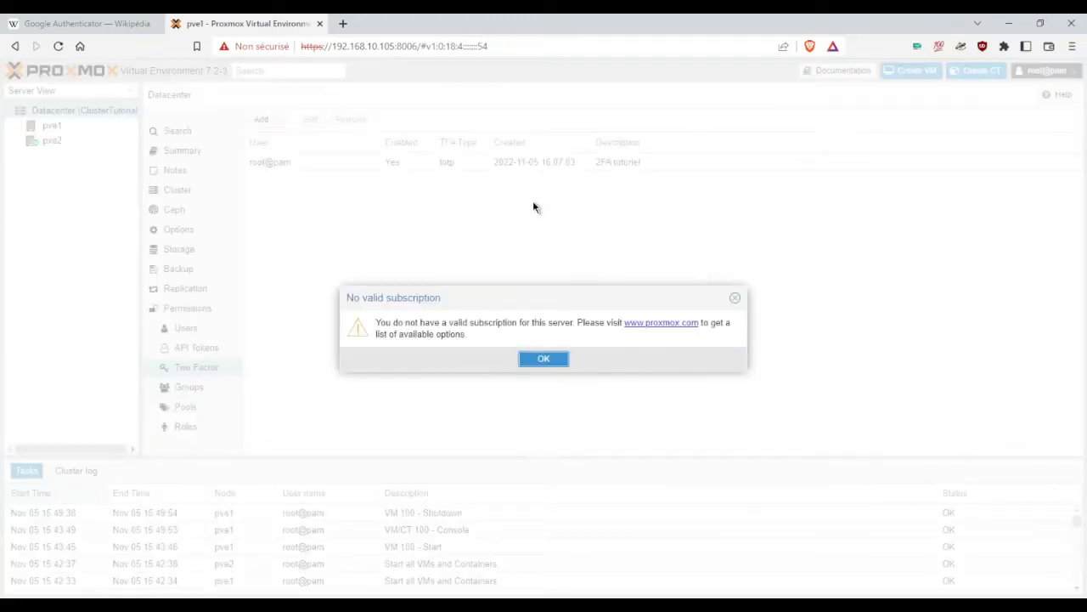
Step: Dismiss the subscription notice and open the empty Datacenter Firewall rules page
click(548, 360)
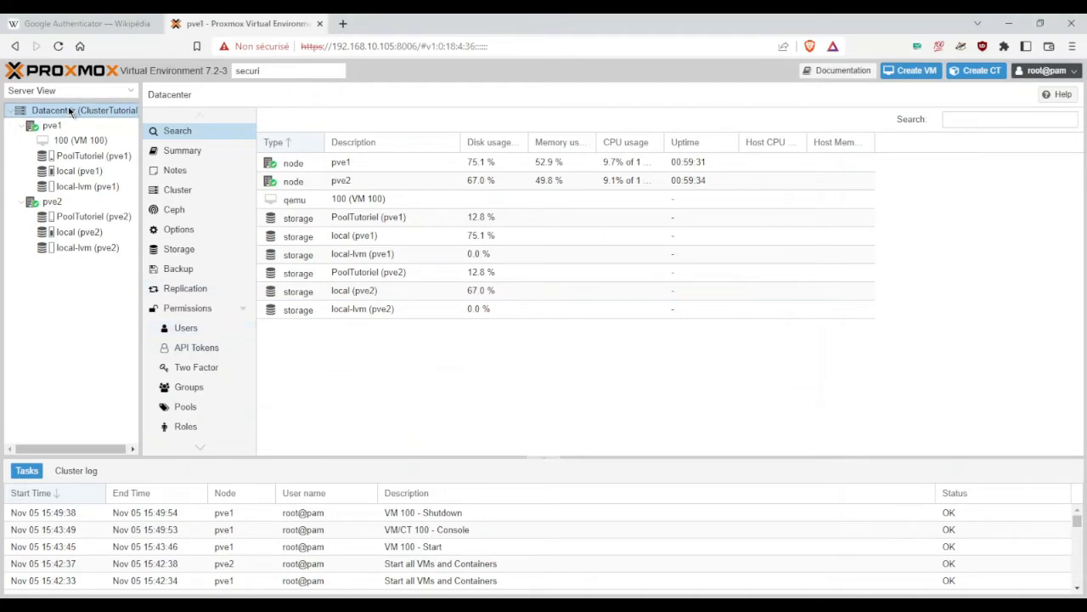
scroll(195, 413, down, 3)
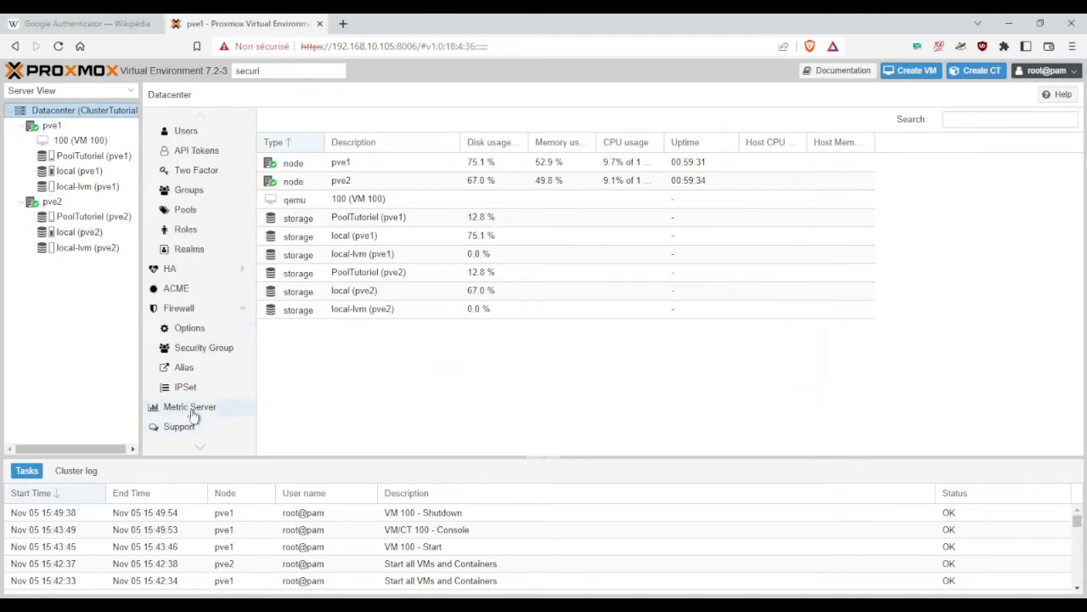
click(211, 314)
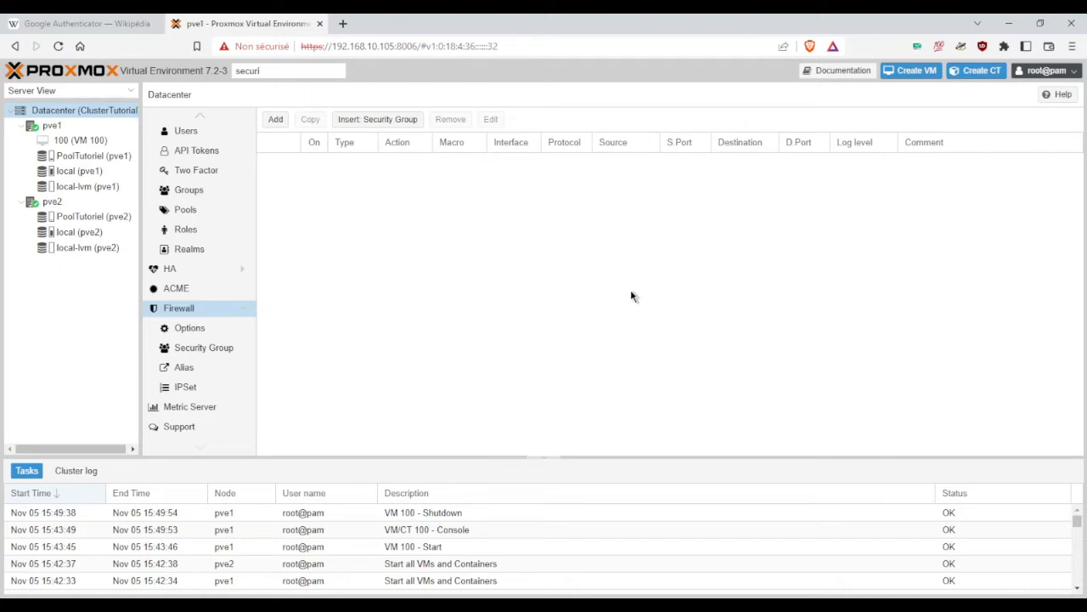
Step: Set the datacenter Firewall option to Yes in Firewall > Options, then go back to the rules
click(204, 331)
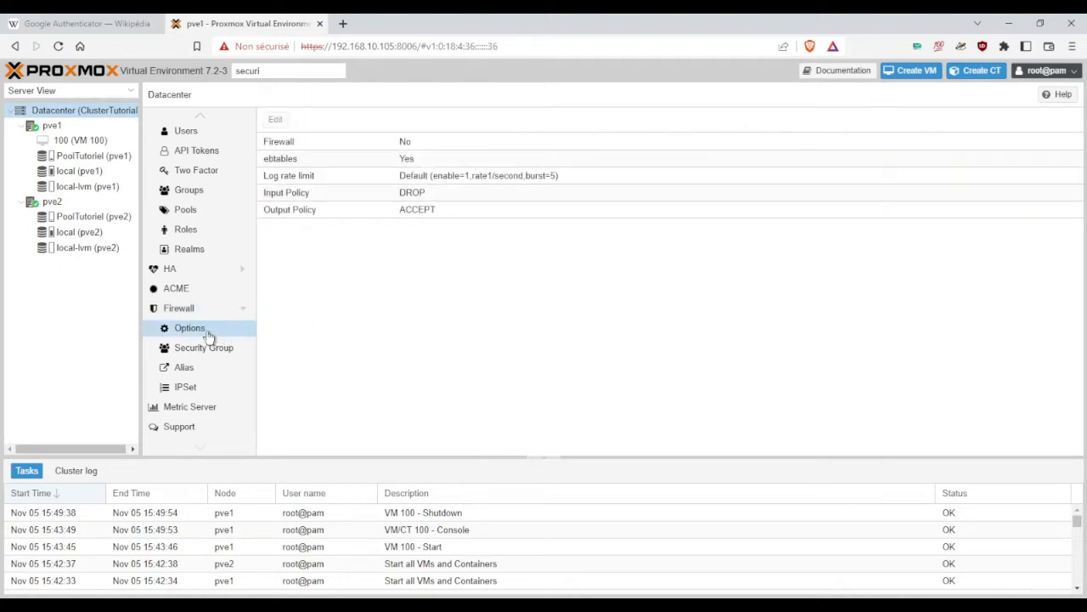
click(337, 142)
click(277, 120)
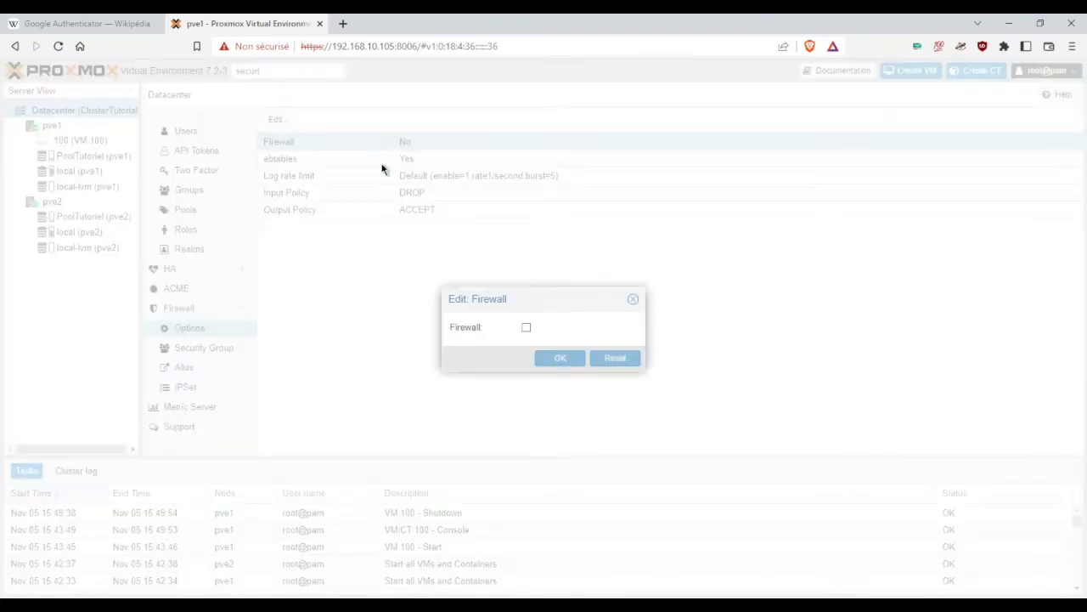
click(525, 328)
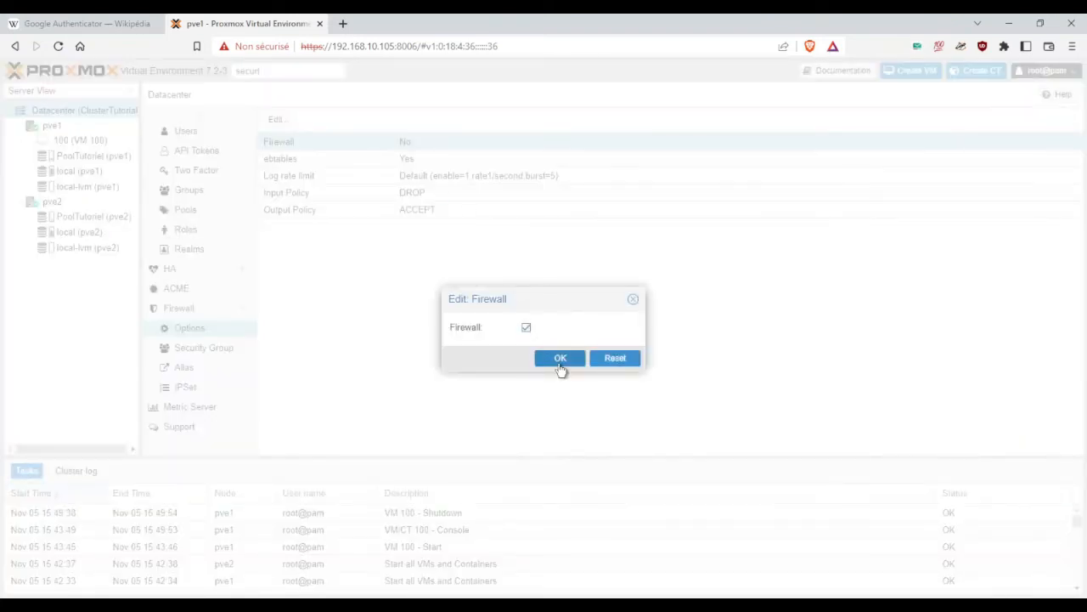
click(560, 362)
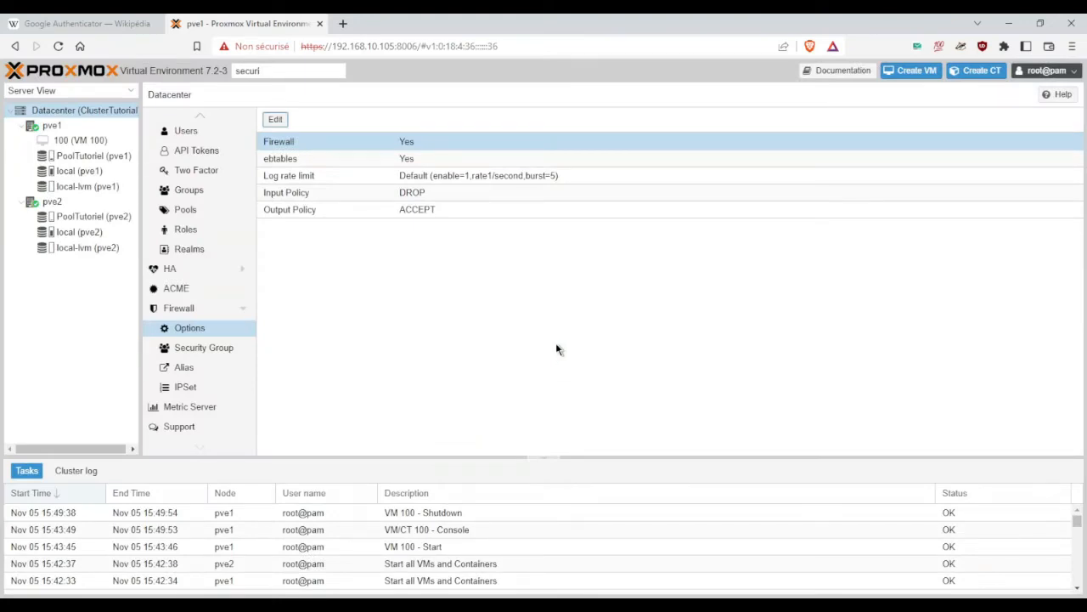
click(213, 311)
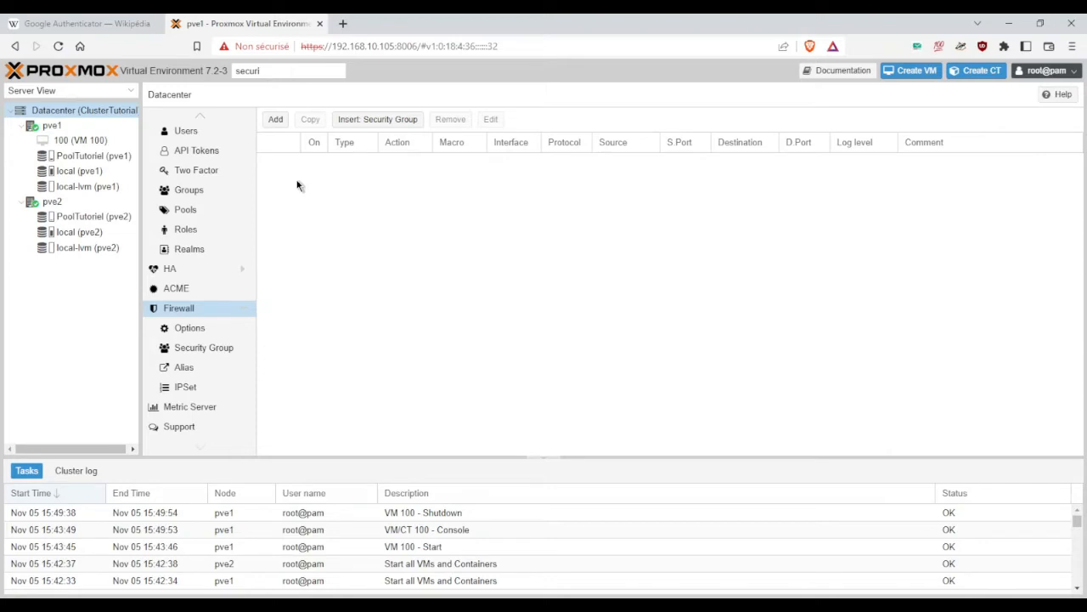
Step: Add an enabled inbound datacenter rule with action REJECT and the SSH macro
click(276, 119)
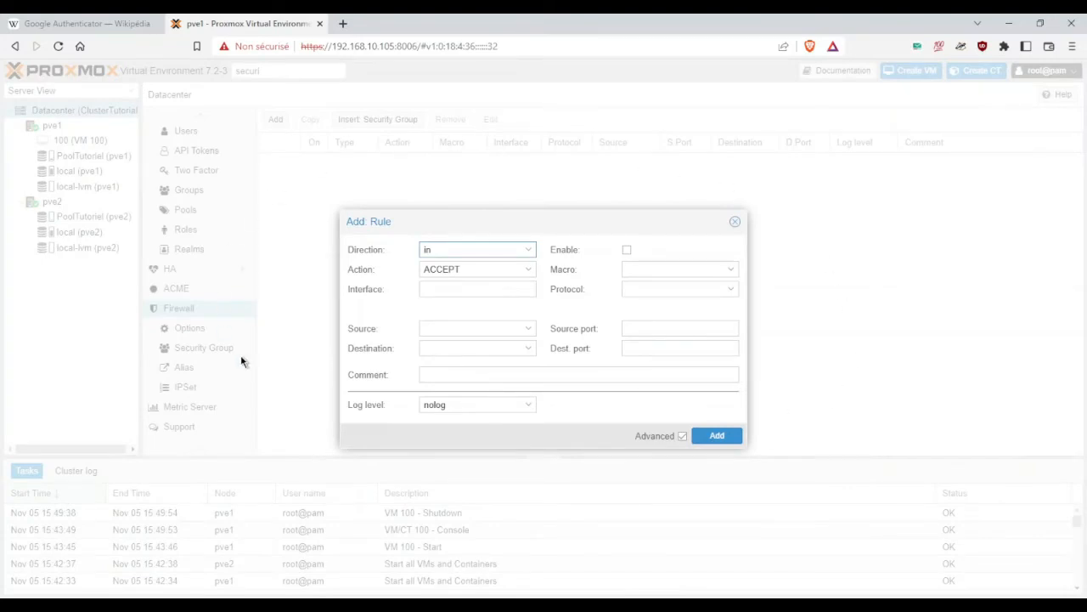
click(450, 249)
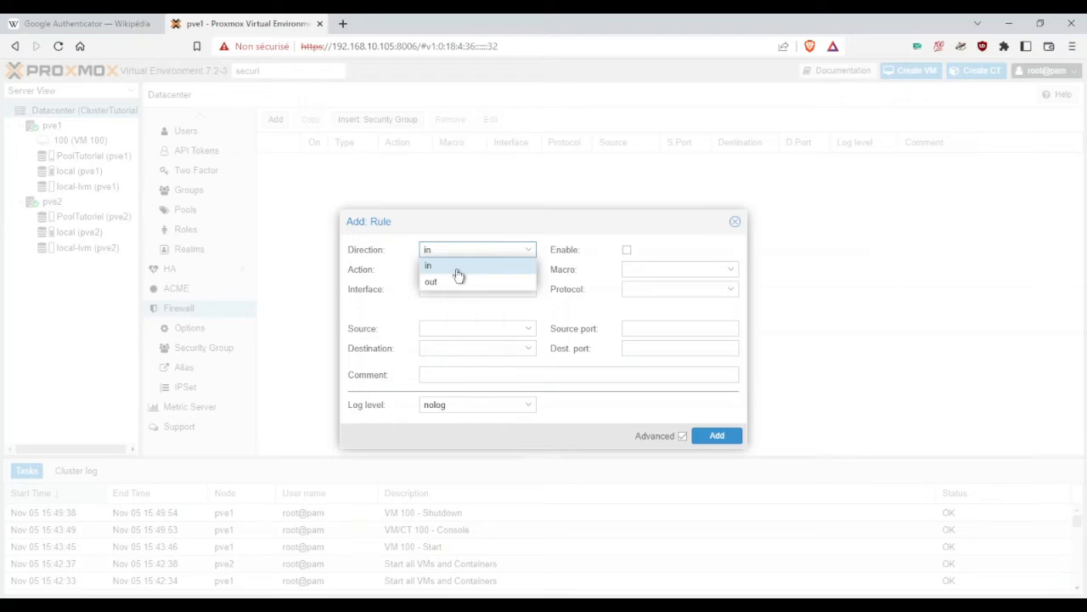
click(458, 267)
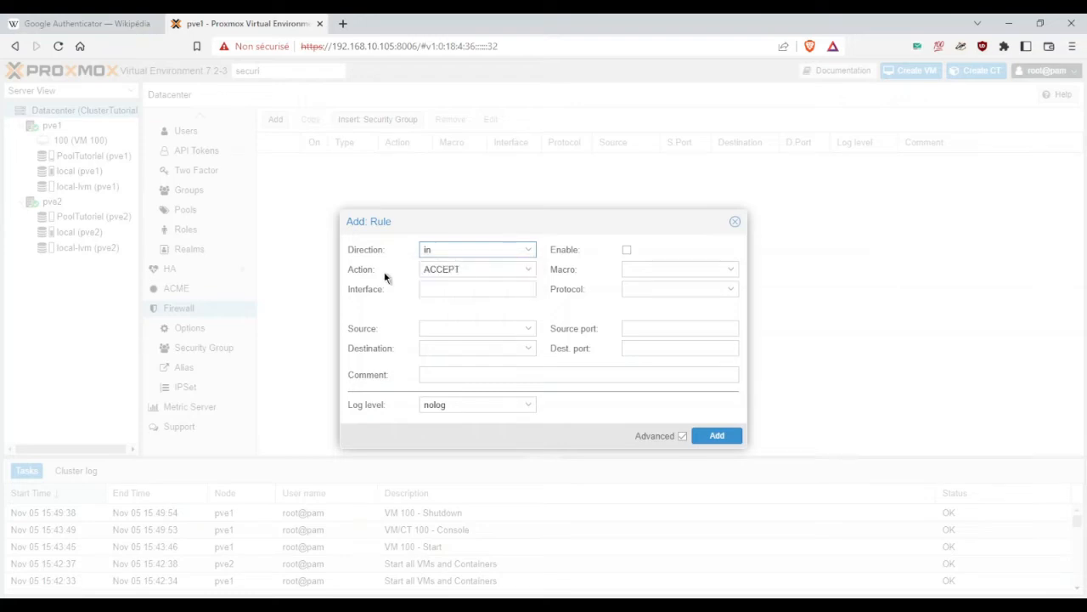
drag(347, 267, 479, 260)
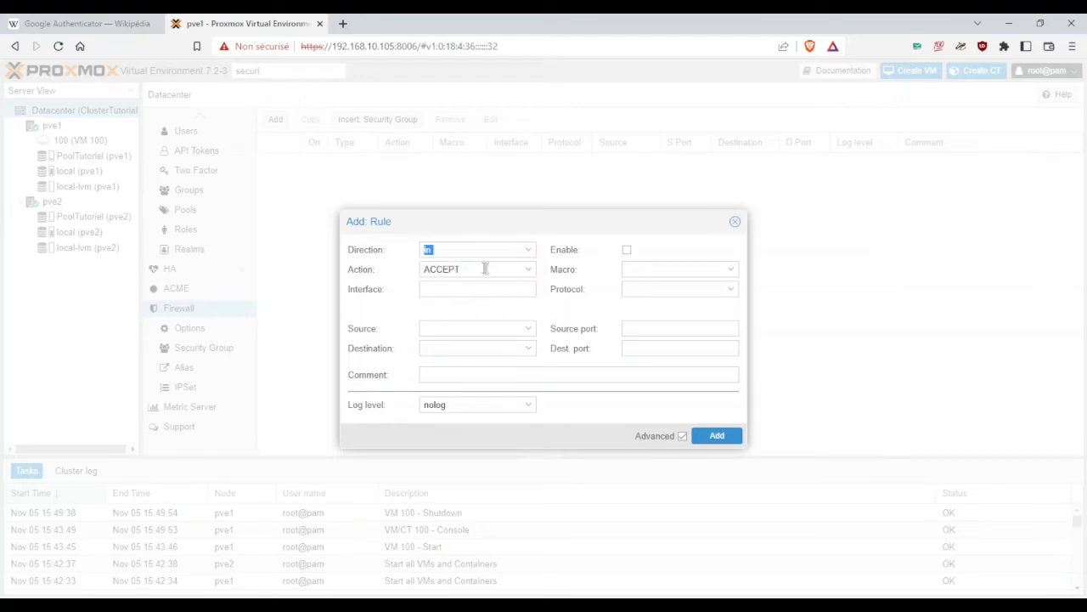
click(484, 269)
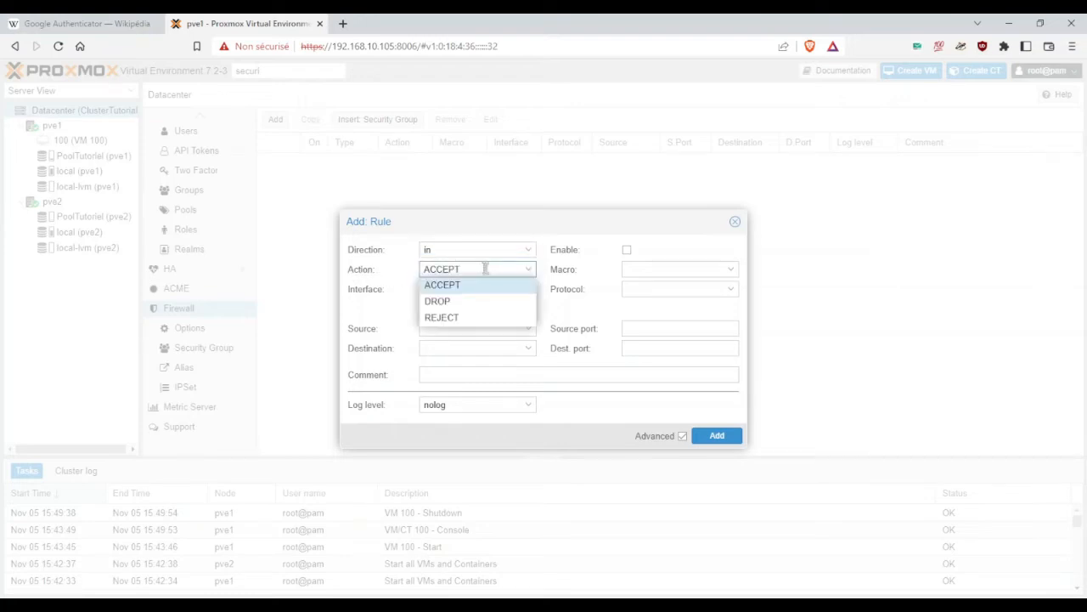
click(481, 319)
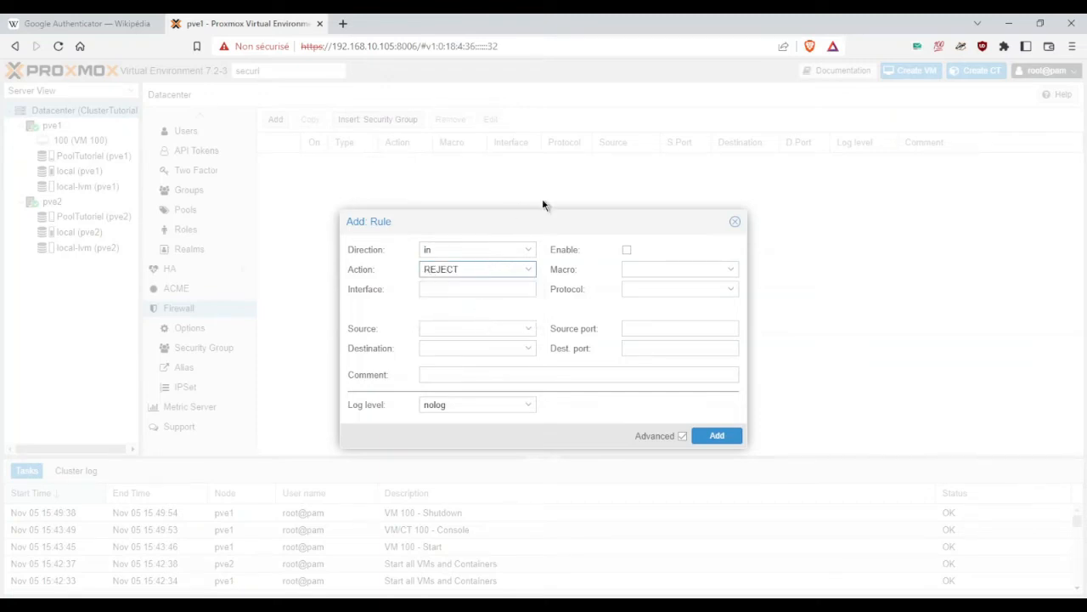
click(660, 271)
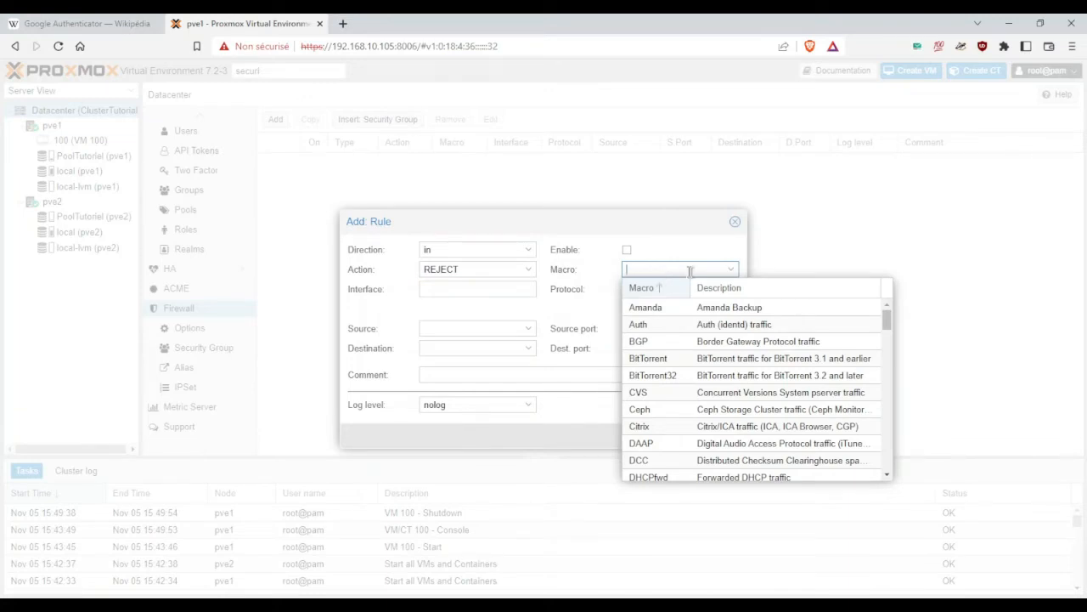
text(ss)
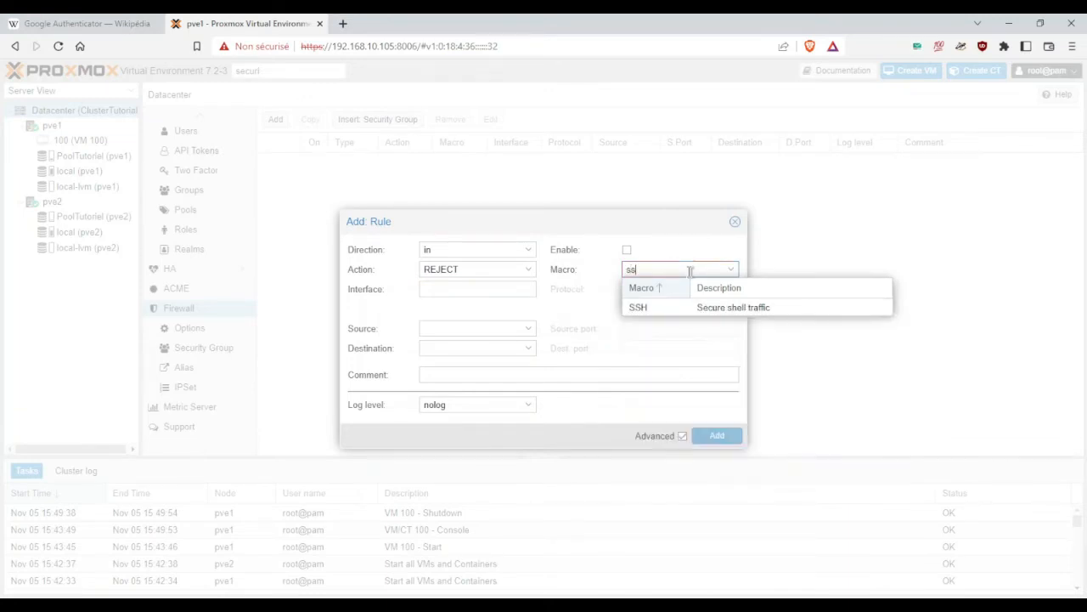
click(733, 308)
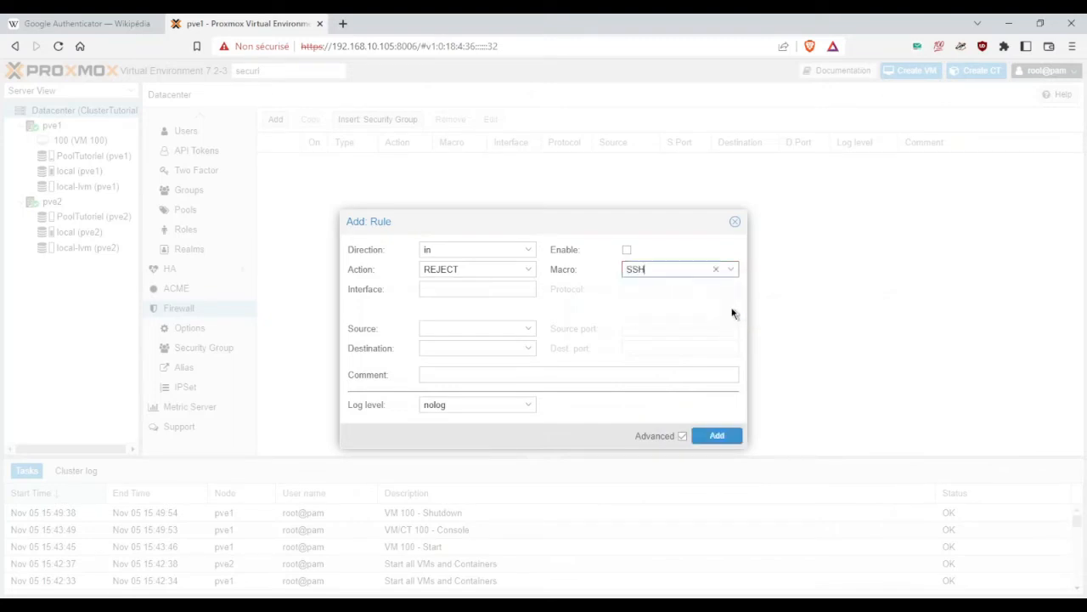
click(627, 251)
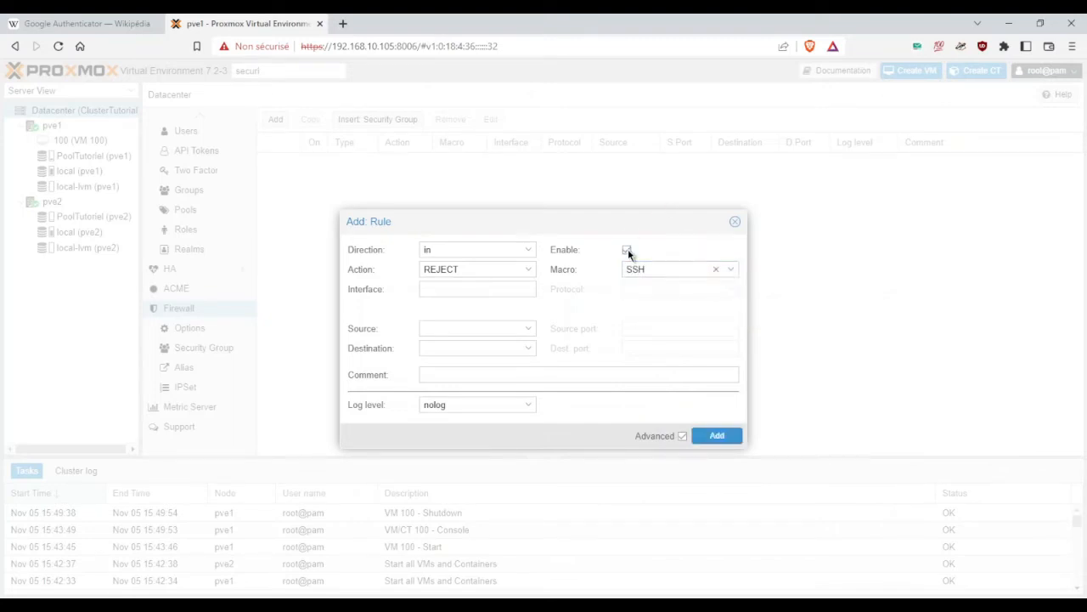
click(717, 435)
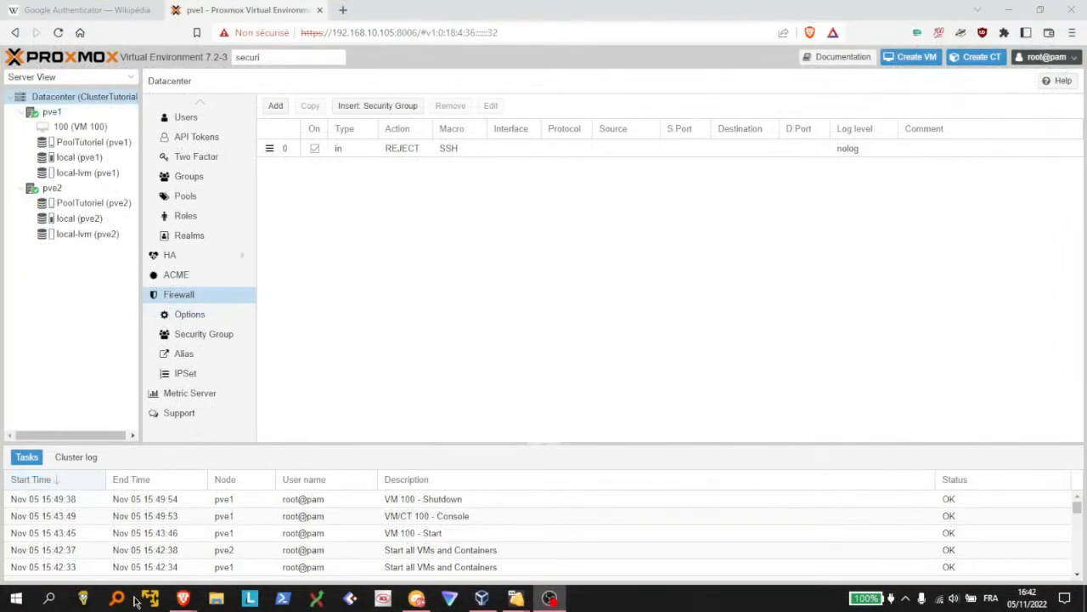
Step: Launch PuTTY, attempt SSH to 192.168.10.105 on port 22, and dismiss the Connection refused error
click(15, 598)
text(putty)
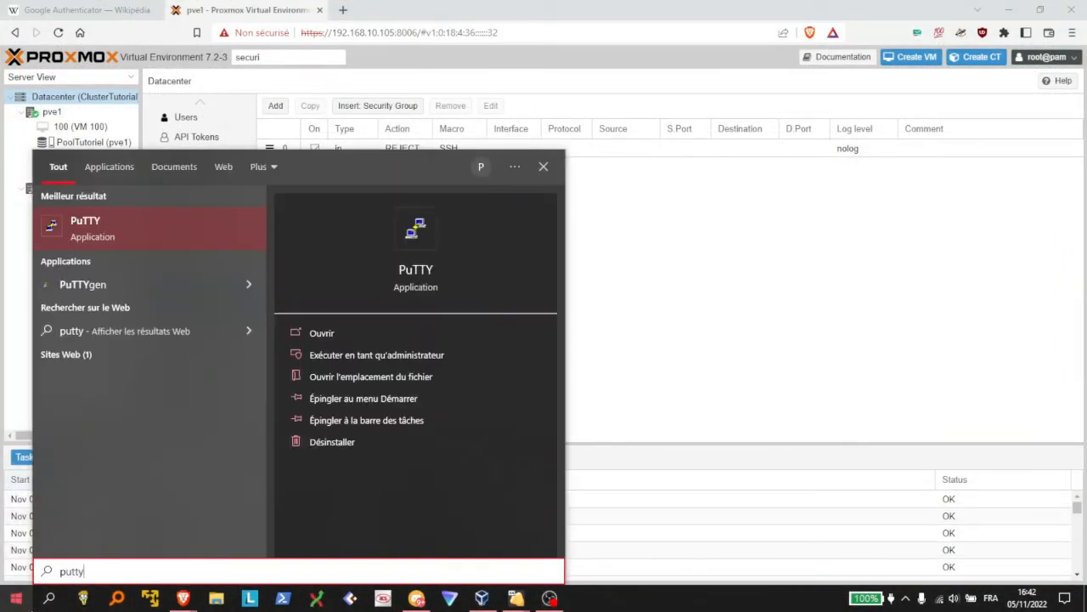
key(Return)
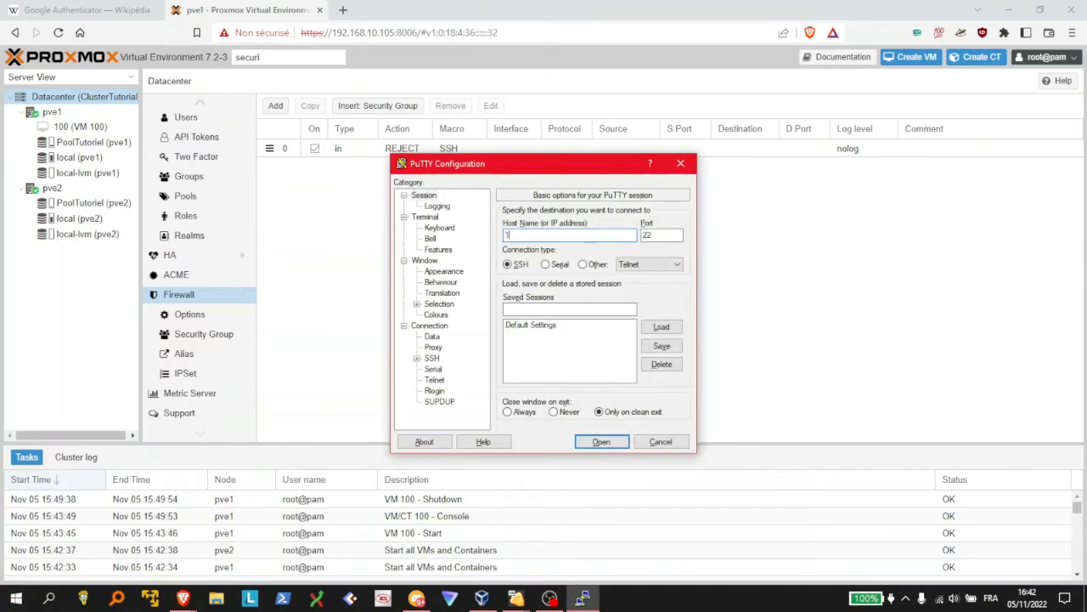
text(192.168.10.105)
key(Return)
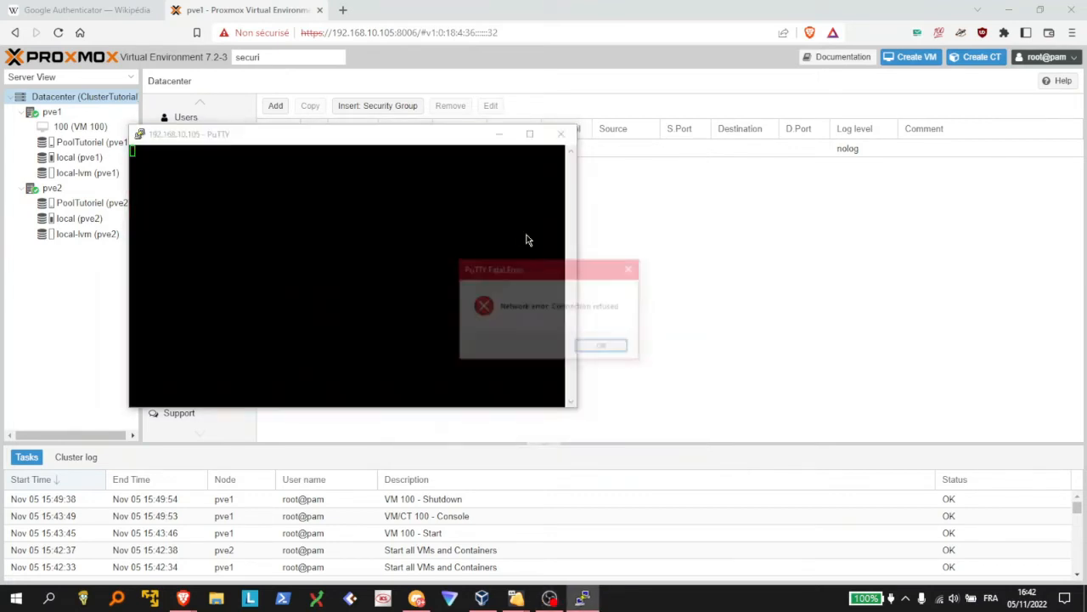
key(Return)
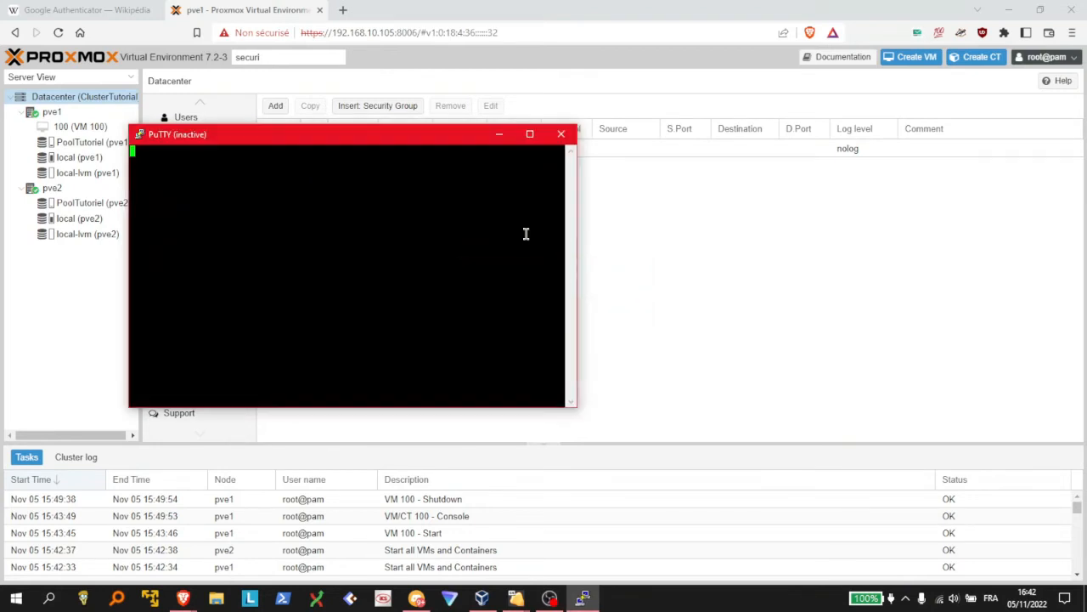
Step: Close the inactive PuTTY window, select the SSH reject rule, and relaunch PuTTY
click(561, 134)
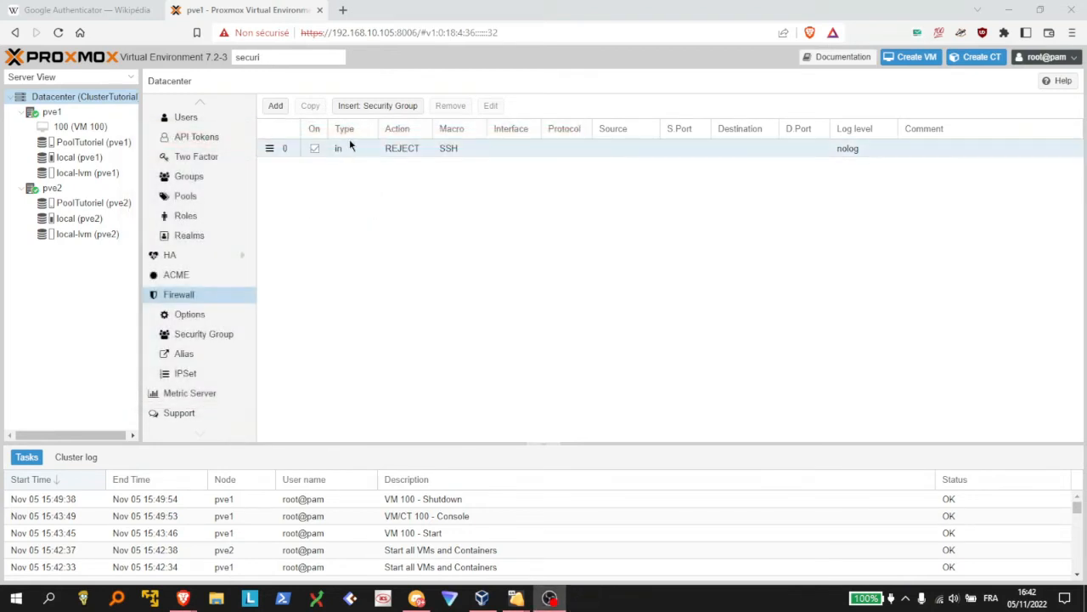
click(315, 149)
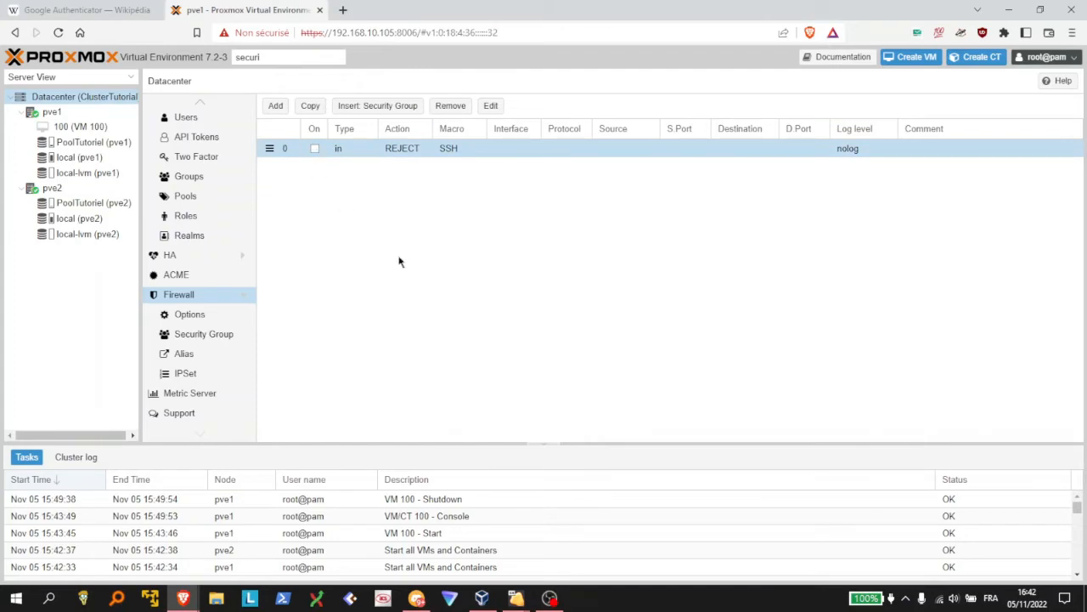
click(8, 601)
text(putty)
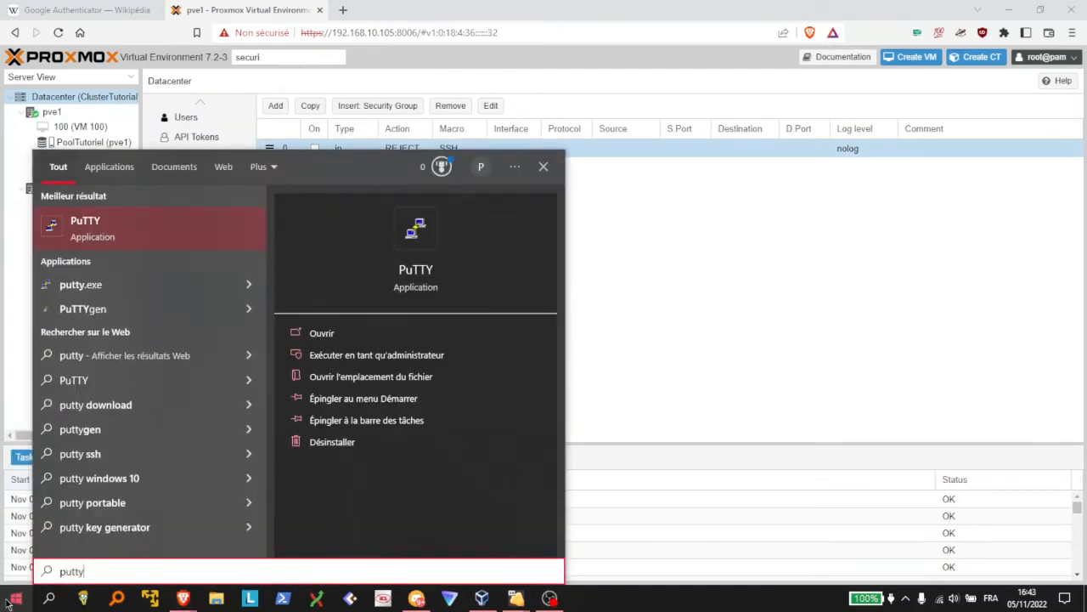
key(Return)
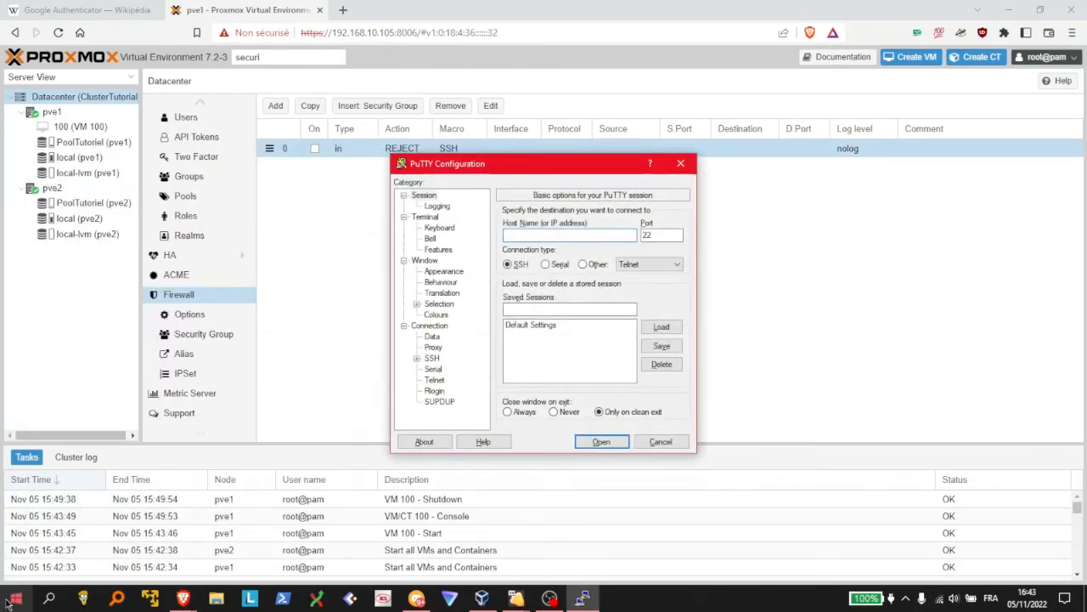
Step: Connect to 192.168.10.105 and log in as root, reaching the pve1 shell prompt
text(192.168.10.105)
key(Return)
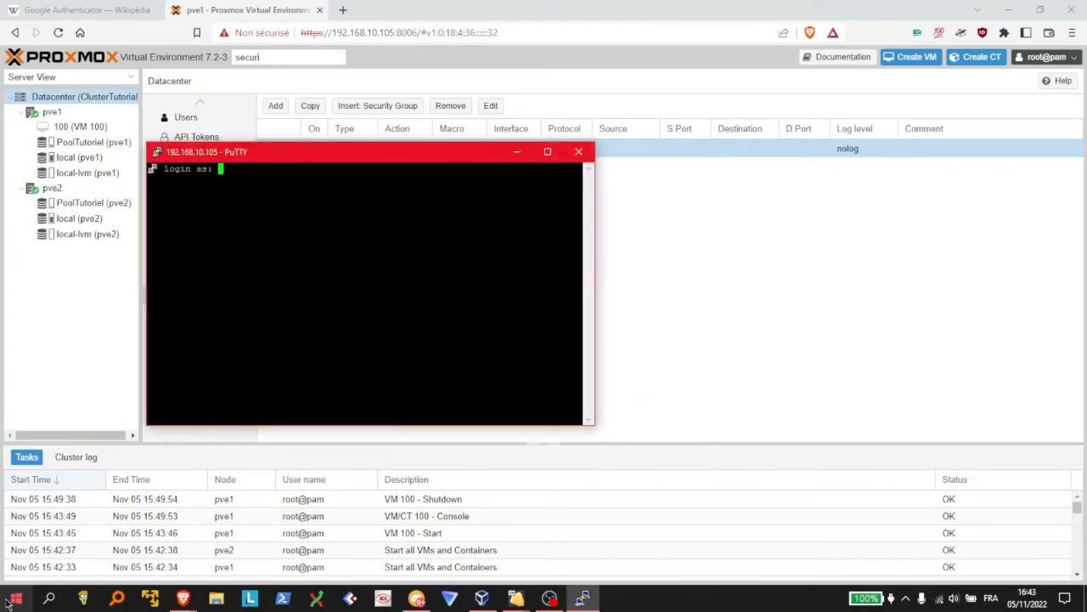
text(root)
key(Return)
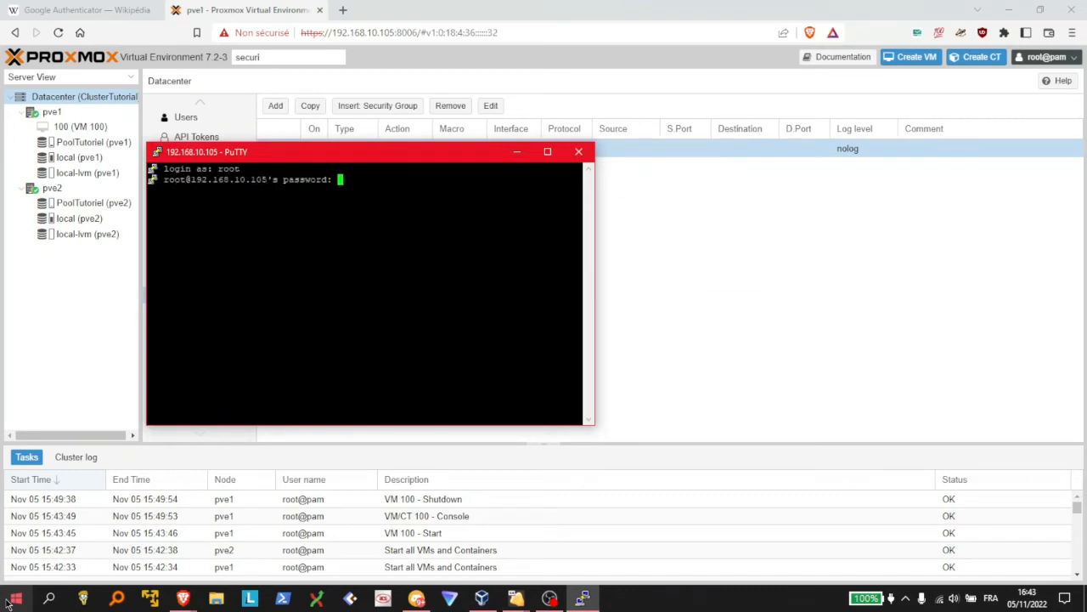
key(Return)
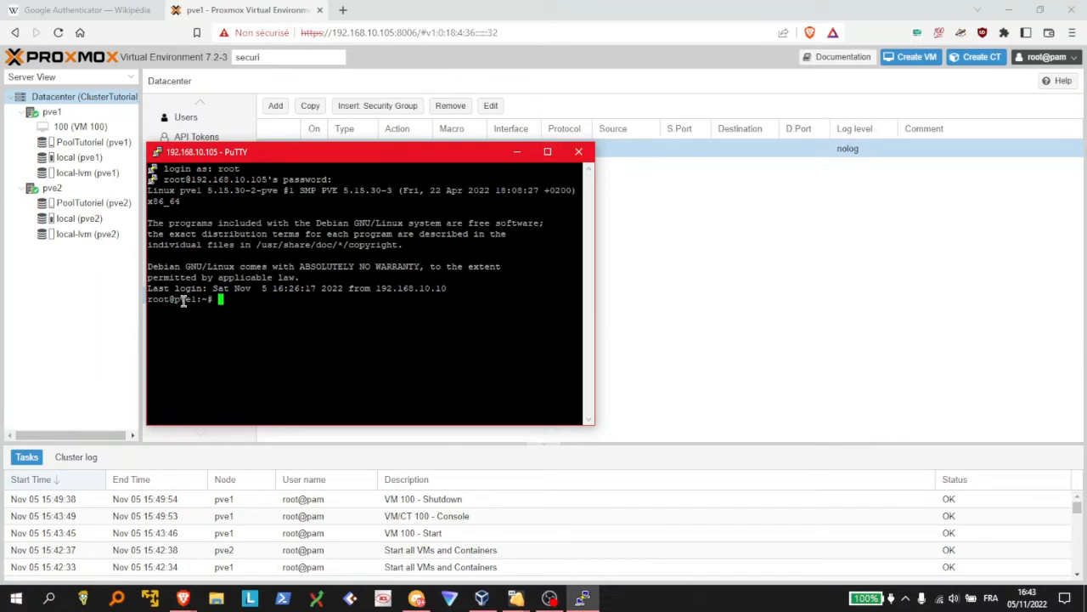
drag(170, 299, 211, 299)
mouse_move(515, 598)
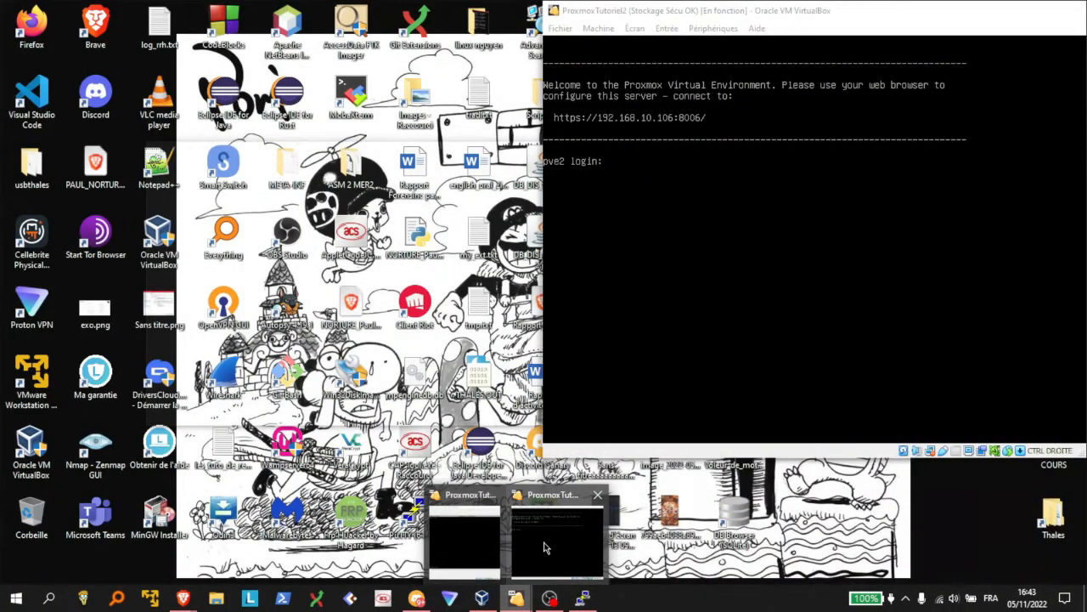
Step: Get two fresh shell prompts on the pve1 VM console, then return via PuTTY to the Proxmox firewall page
click(467, 543)
click(693, 97)
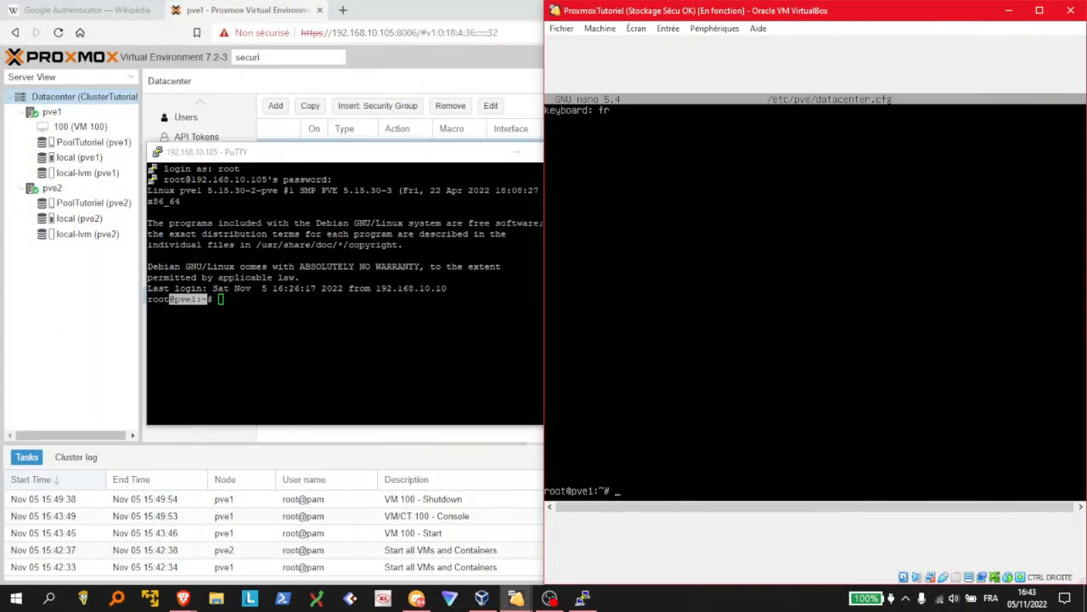
key(Return)
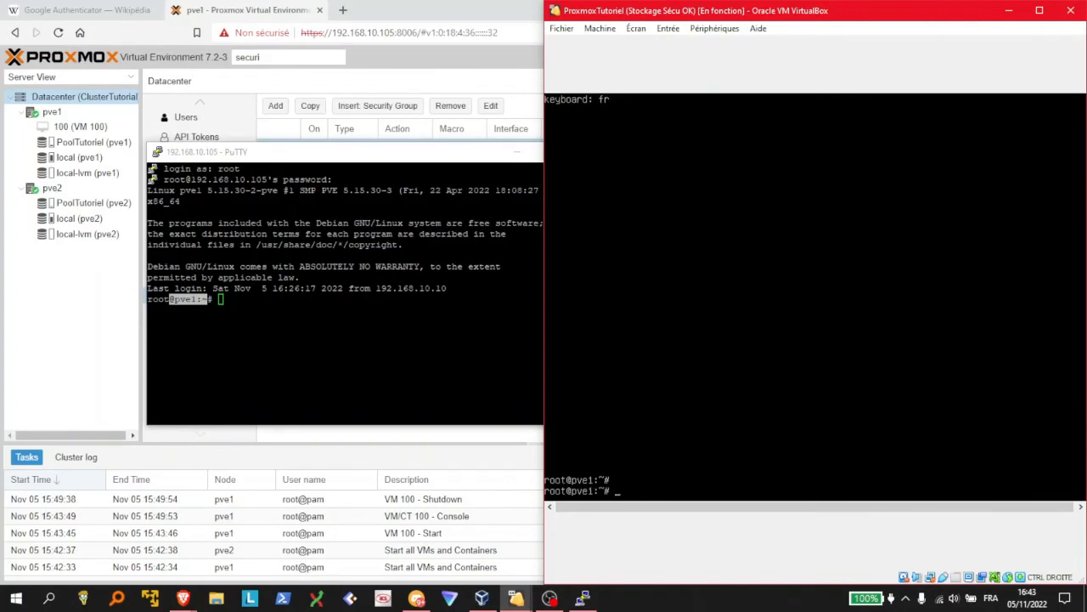
key(Return)
click(289, 298)
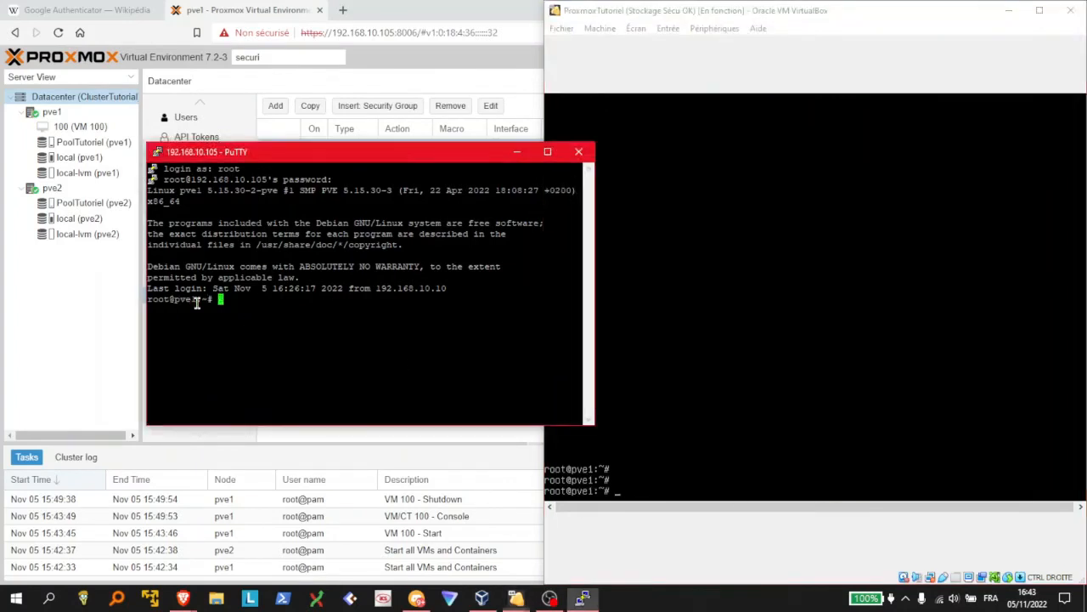
click(111, 388)
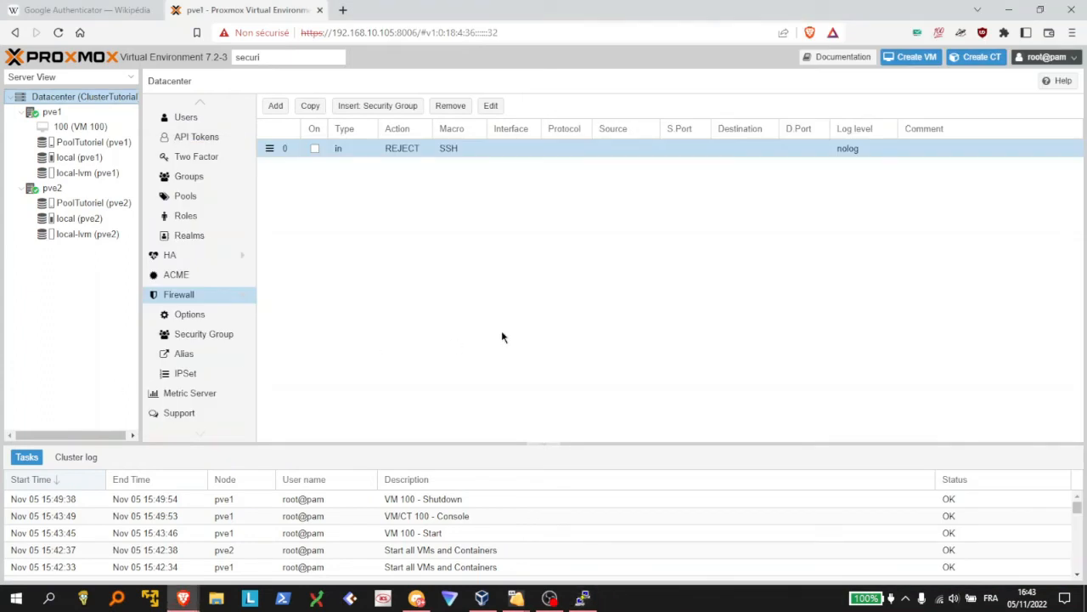
Step: Start a new firewall rule and browse the traffic macro list without choosing one
click(275, 105)
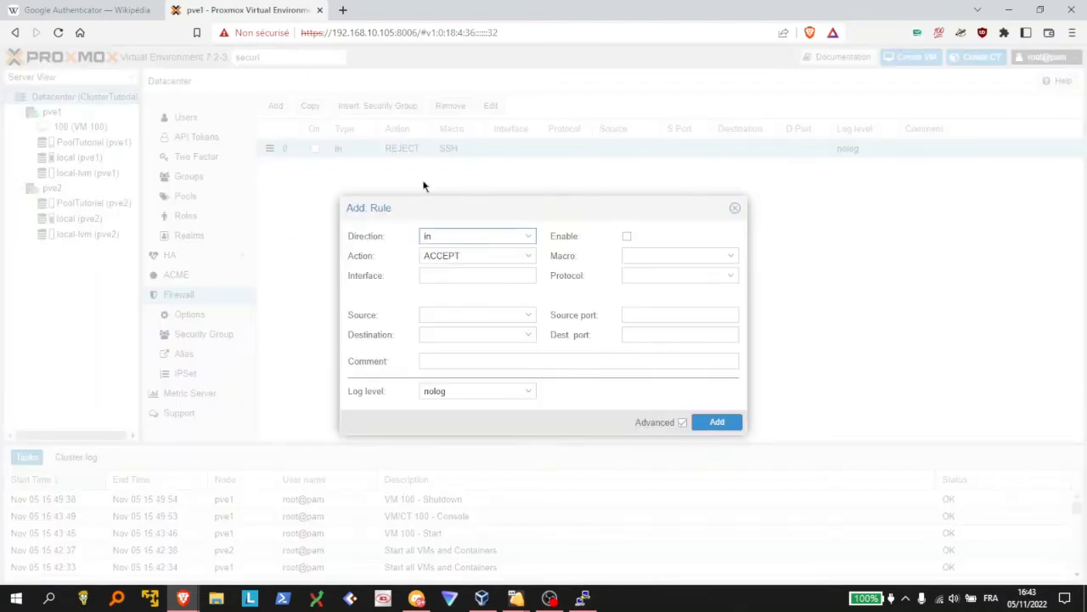
click(671, 255)
scroll(741, 340, down, 1)
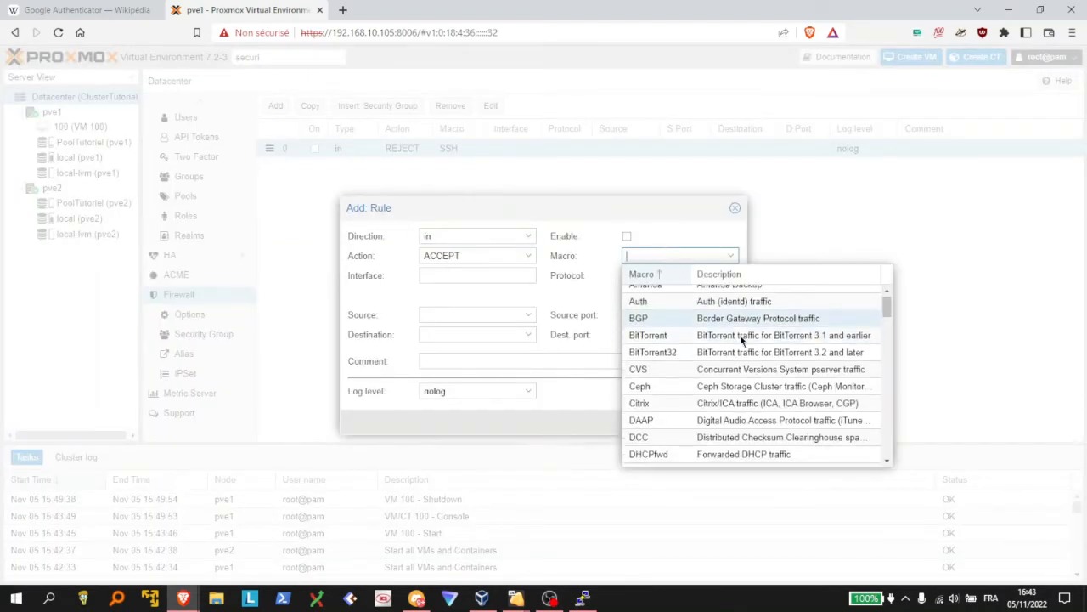
scroll(741, 340, up, 1)
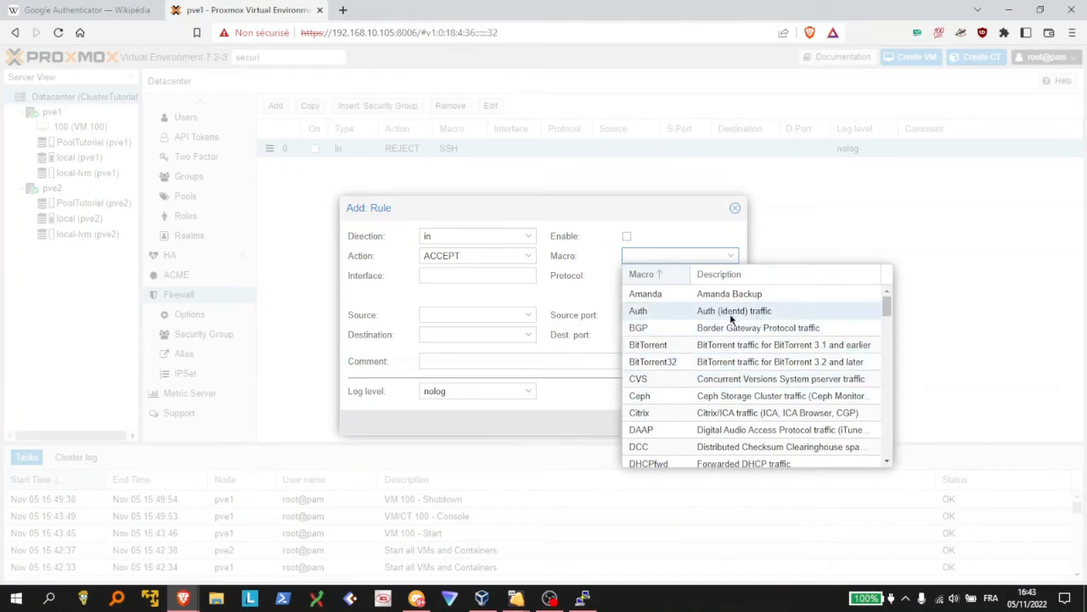
scroll(726, 395, down, 2)
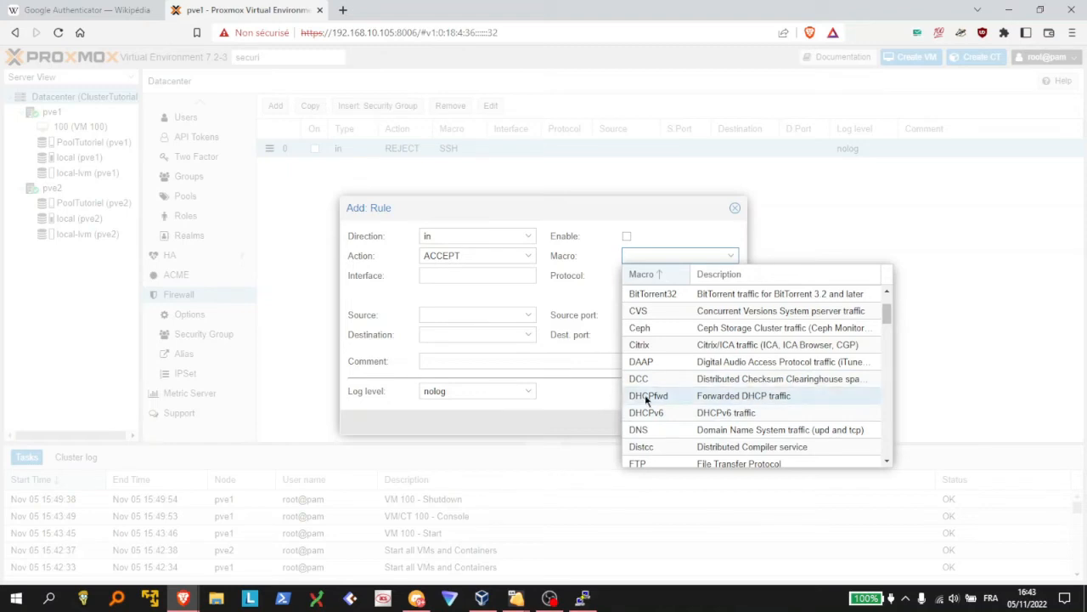
scroll(671, 383, down, 2)
scroll(748, 416, down, 2)
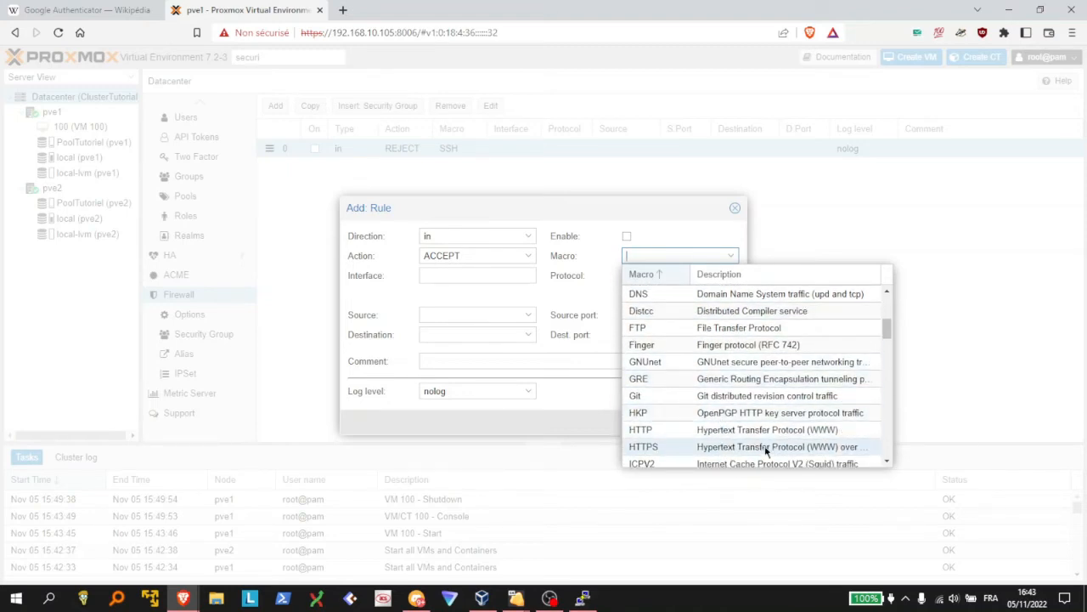
scroll(760, 442, down, 4)
scroll(750, 364, down, 6)
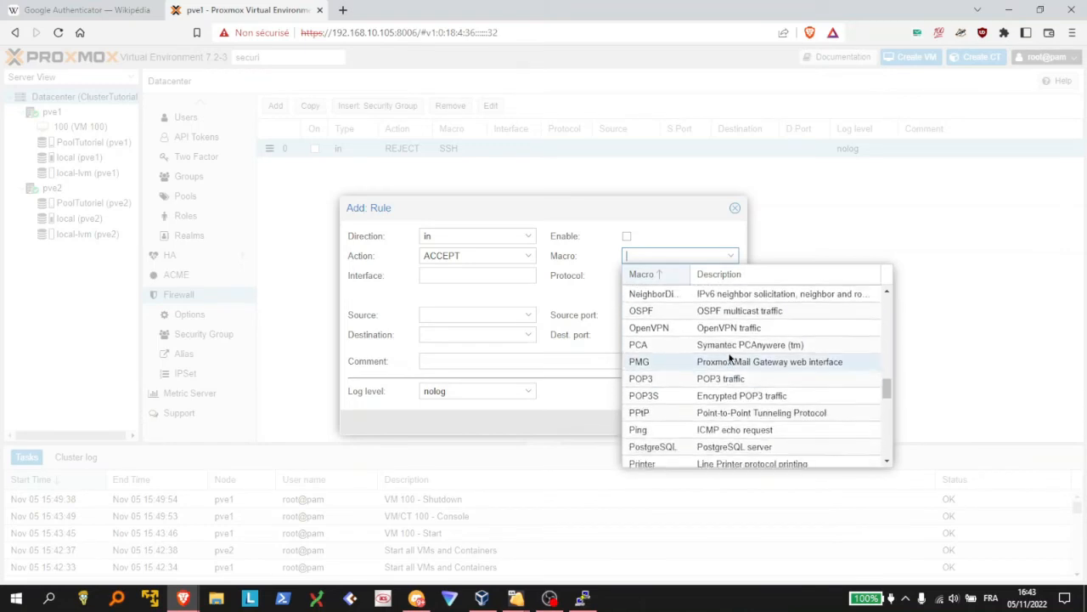
scroll(671, 391, up, 5)
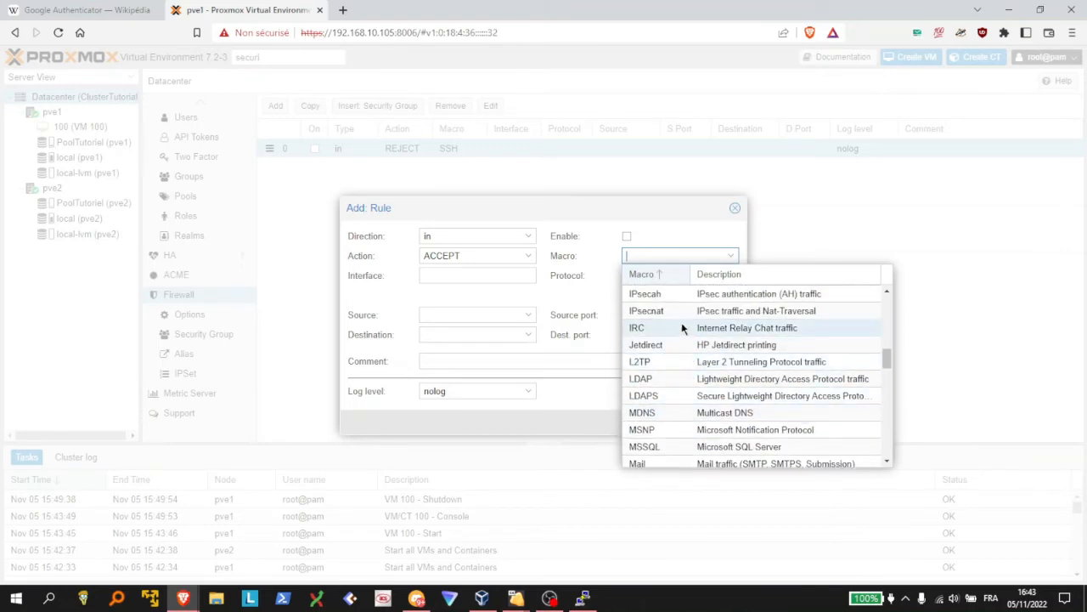
scroll(679, 331, up, 1)
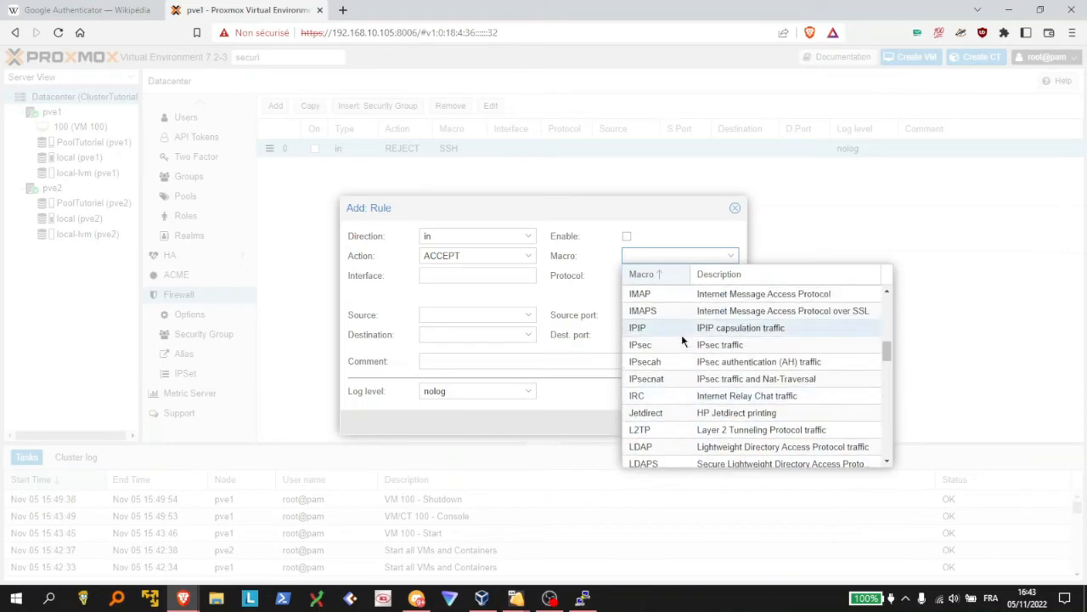
click(561, 299)
Step: Browse the protocol list, widening its number column, and pick udp
click(642, 277)
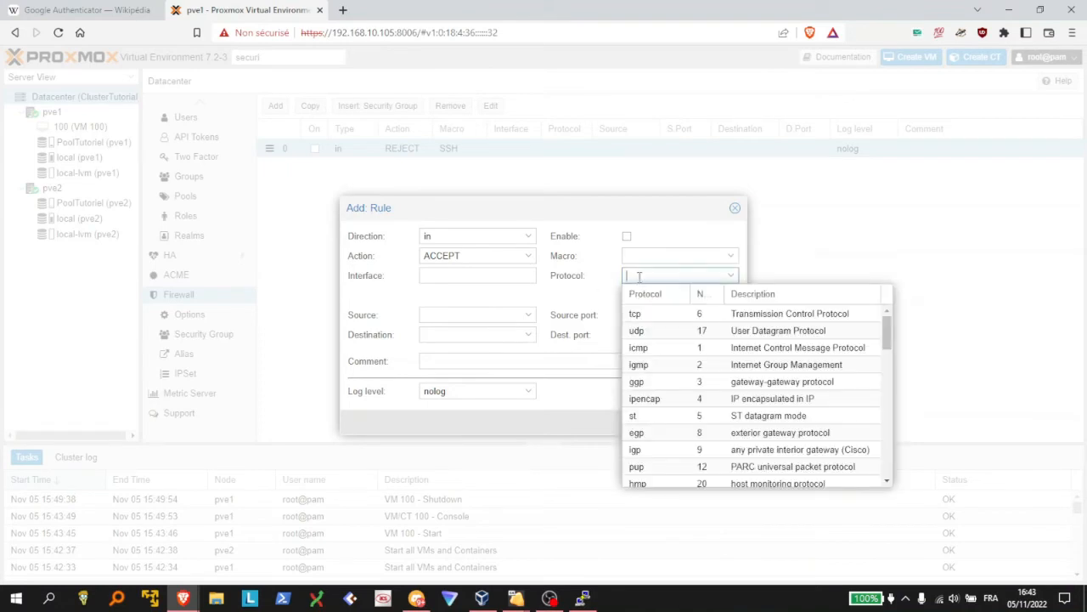
click(595, 301)
click(655, 277)
click(640, 255)
click(646, 272)
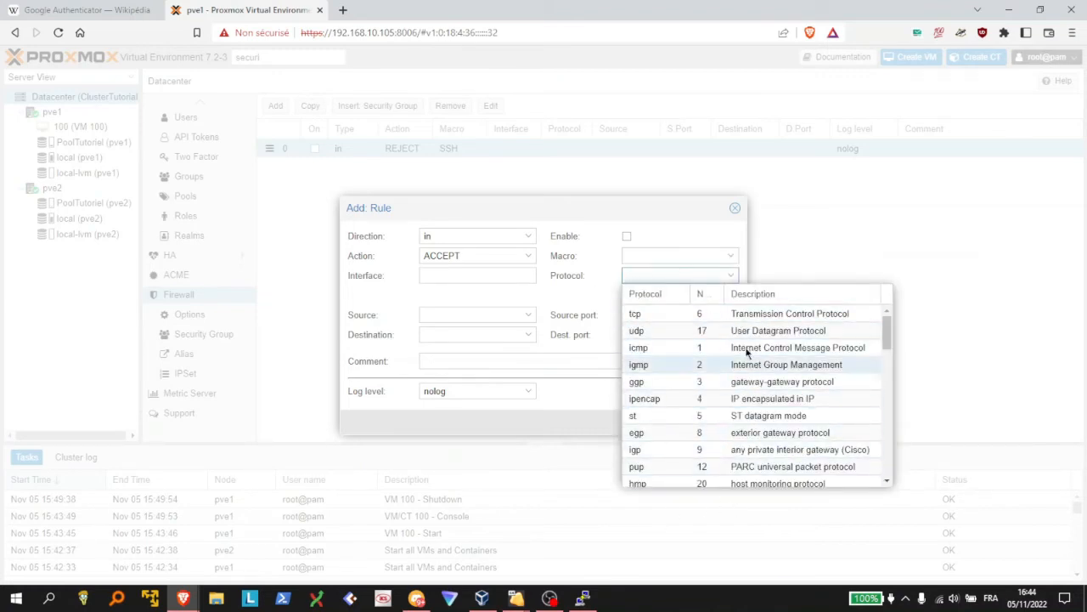
drag(726, 293, 739, 293)
scroll(727, 433, down, 5)
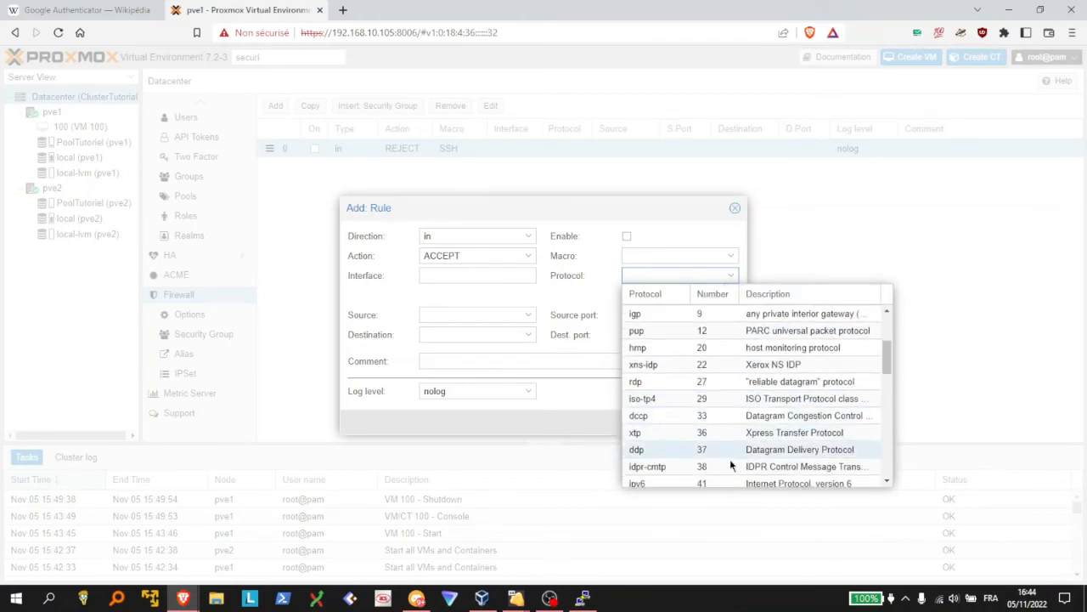
scroll(714, 413, down, 5)
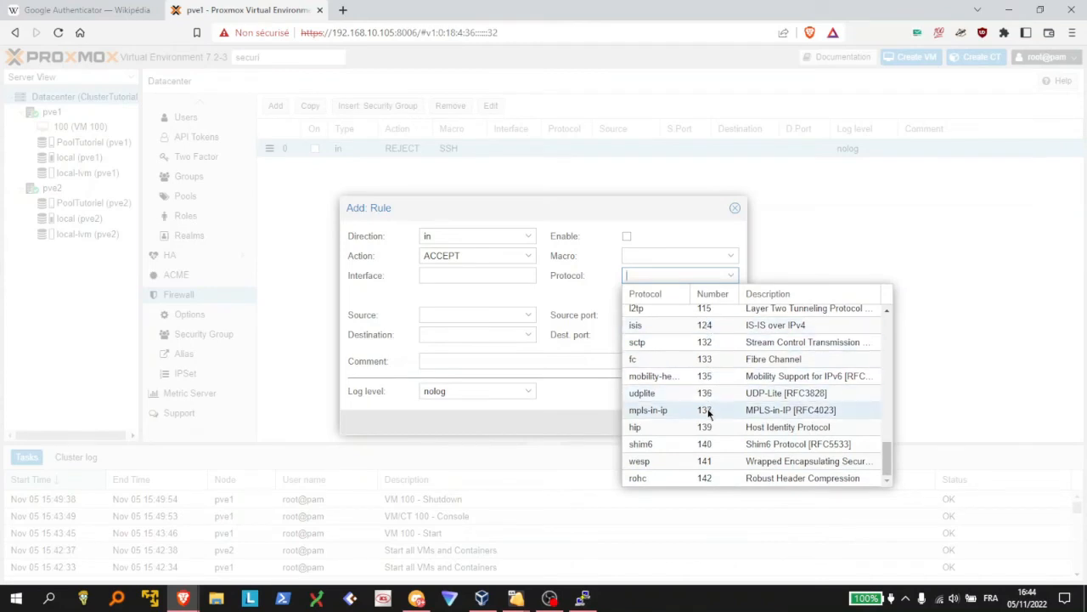
scroll(716, 450, up, 3)
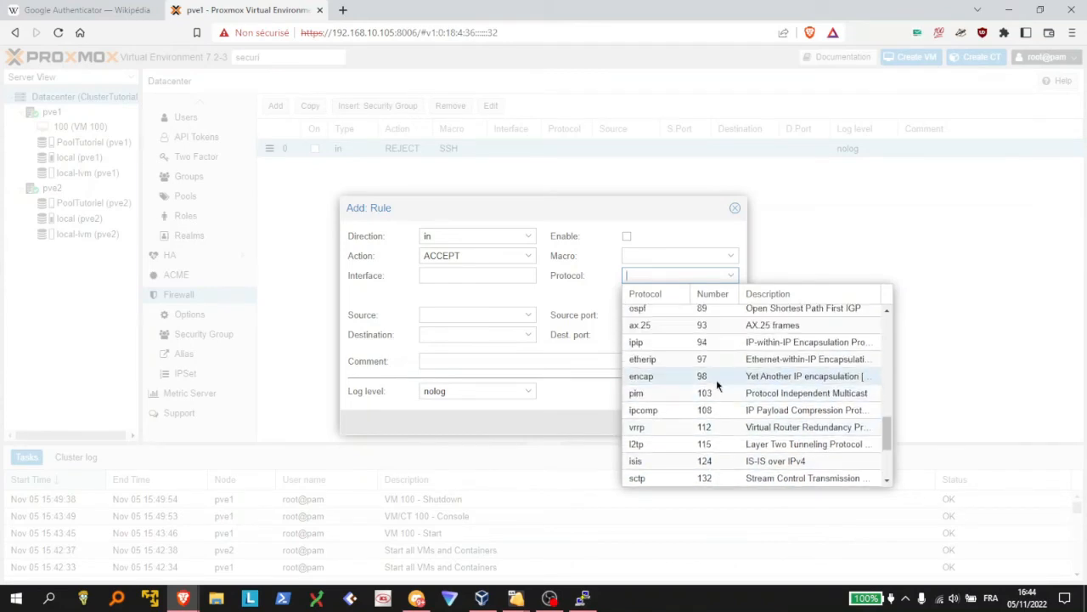
scroll(718, 382, up, 3)
scroll(706, 361, up, 6)
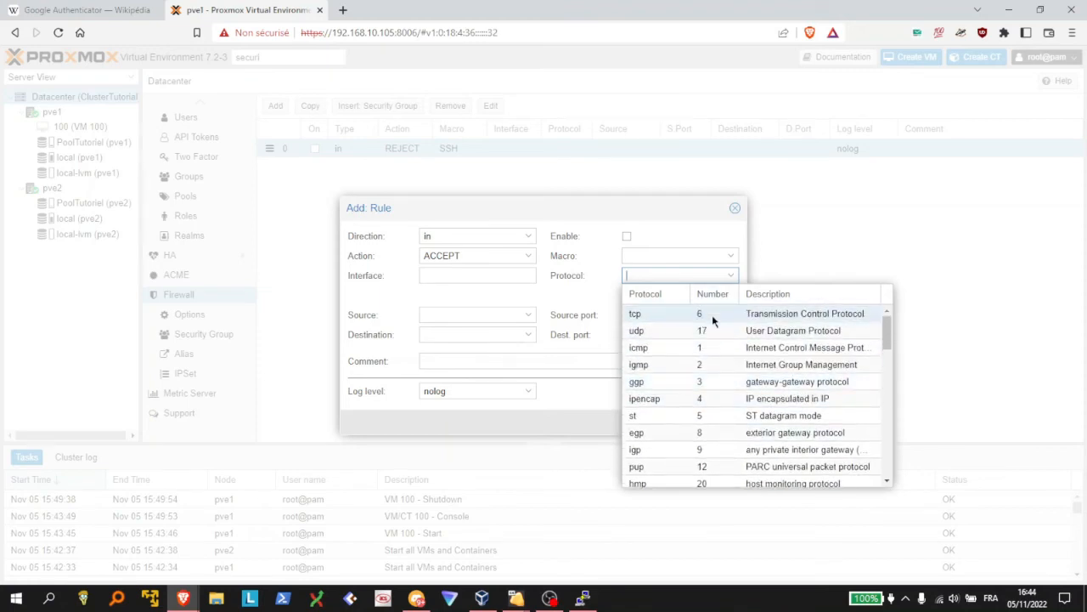
click(715, 333)
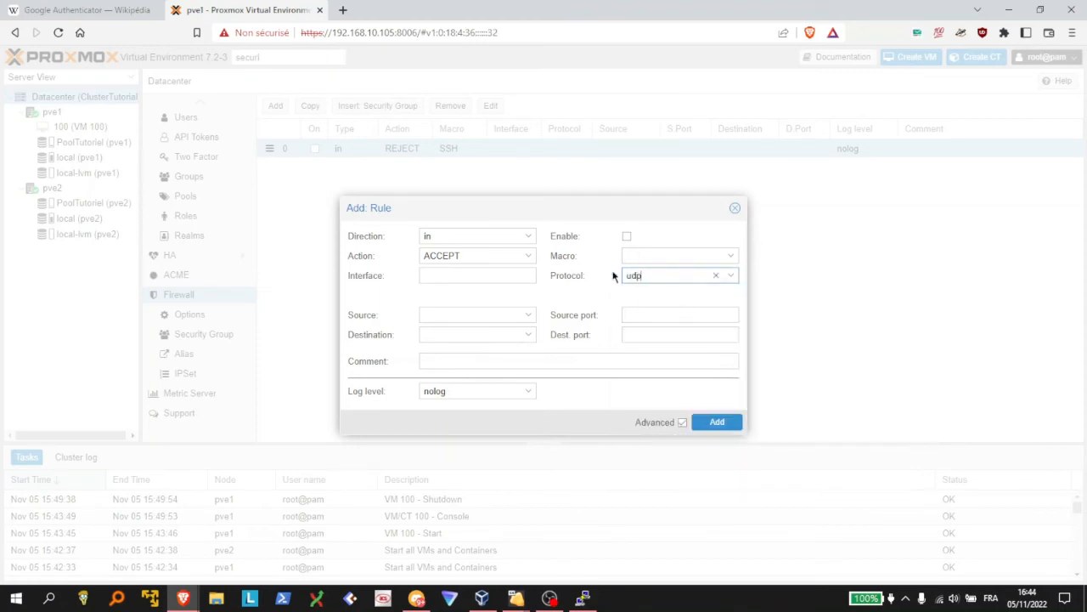
Step: Clear the udp protocol, check the source and destination port fields, and discard the rule form
drag(680, 275, 509, 277)
key(BackSpace)
click(641, 311)
click(646, 333)
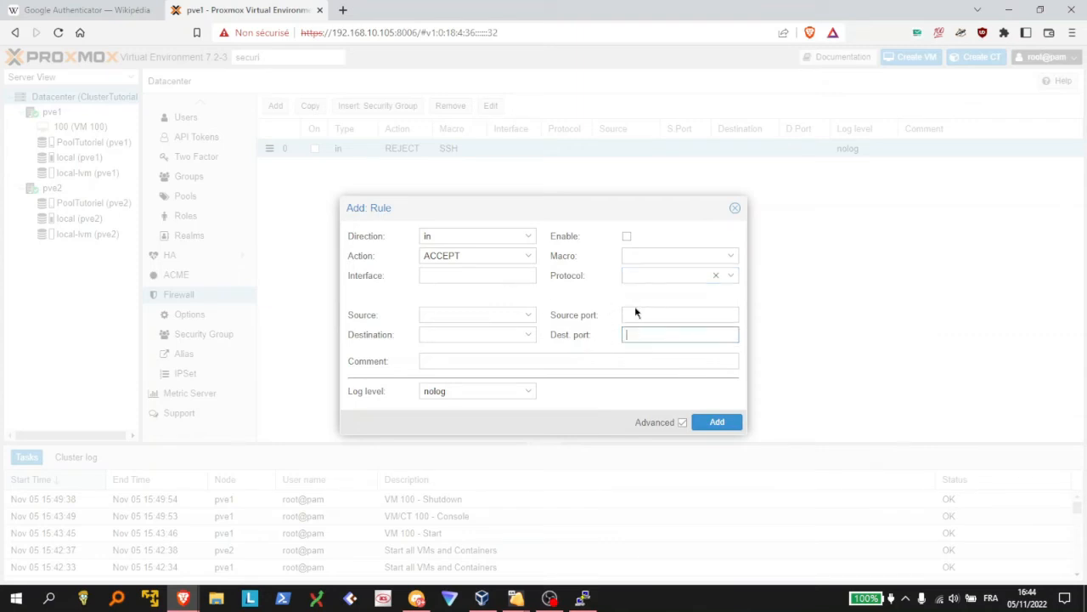
click(634, 314)
click(735, 209)
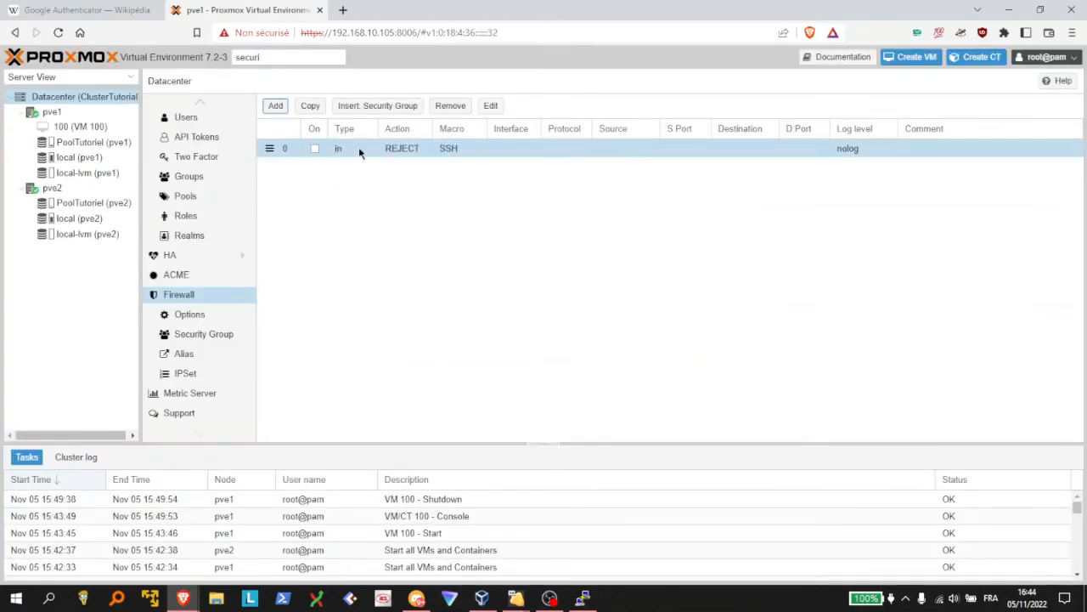
Step: Edit rule 0 to change its log level from nolog to alert and check the list
click(490, 108)
click(476, 392)
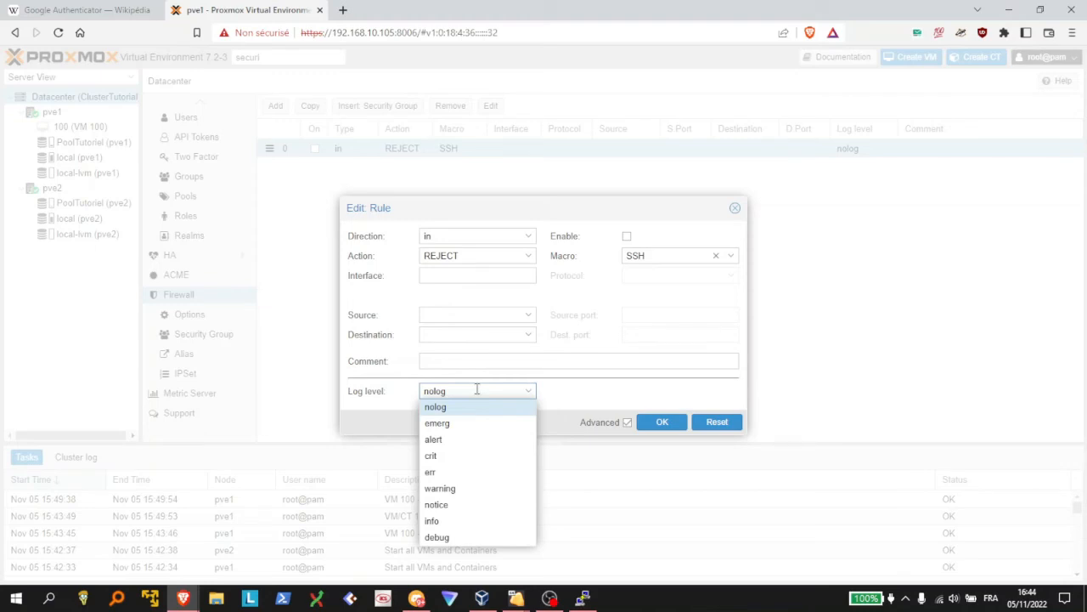
click(466, 440)
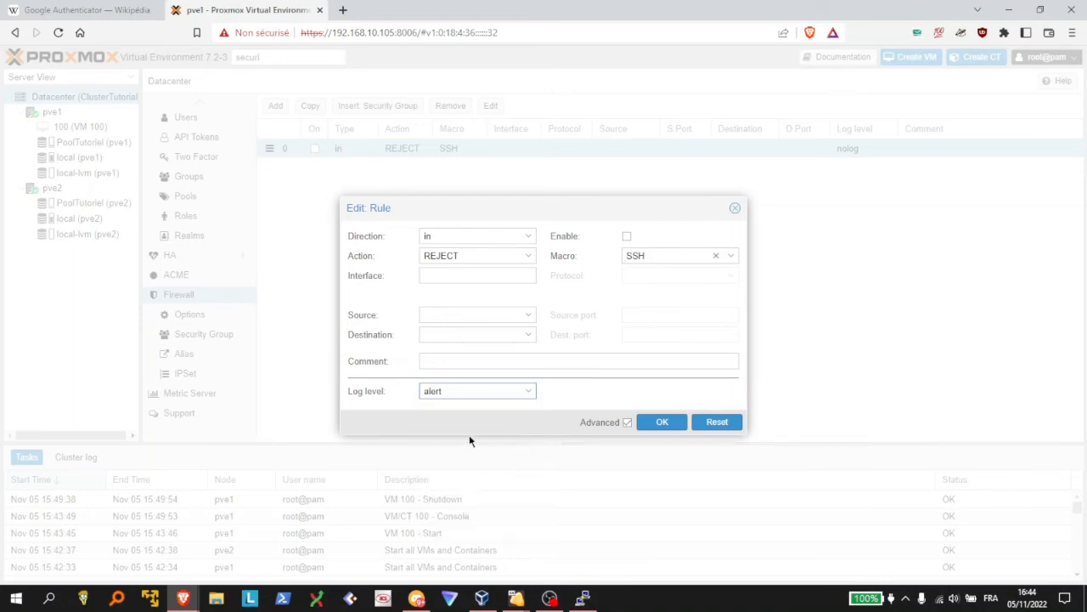
click(666, 422)
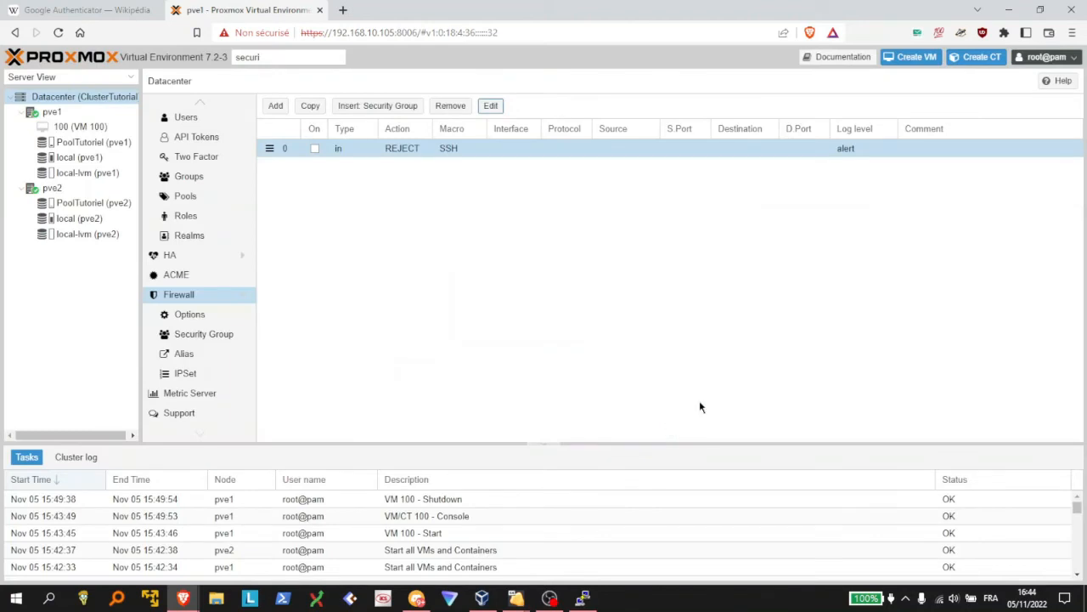
click(858, 147)
Step: Enable the SSH reject rule and close the existing PuTTY SSH session
click(314, 151)
click(582, 598)
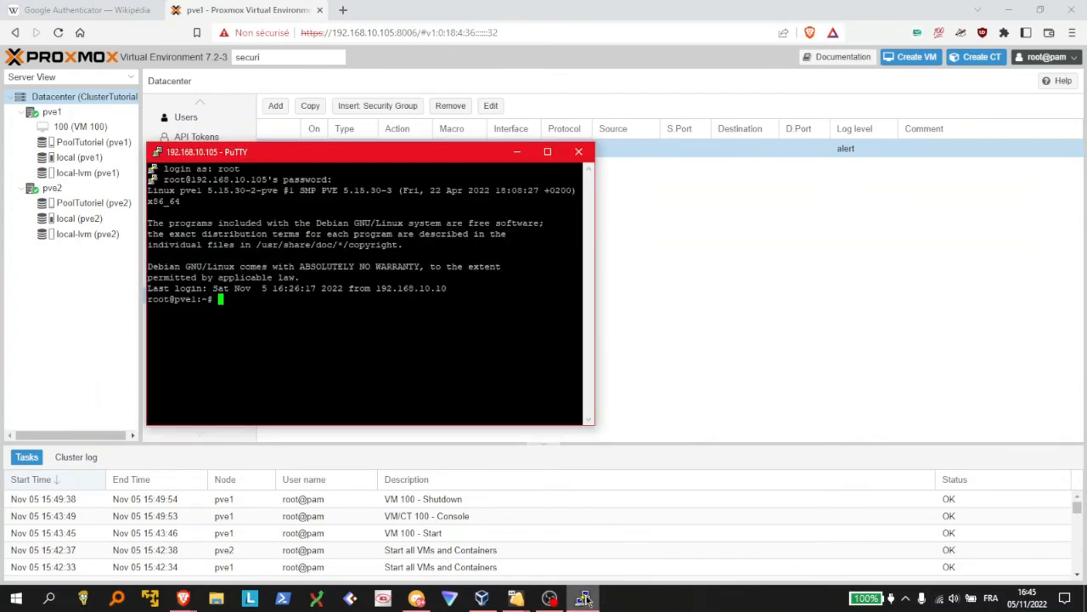
click(579, 151)
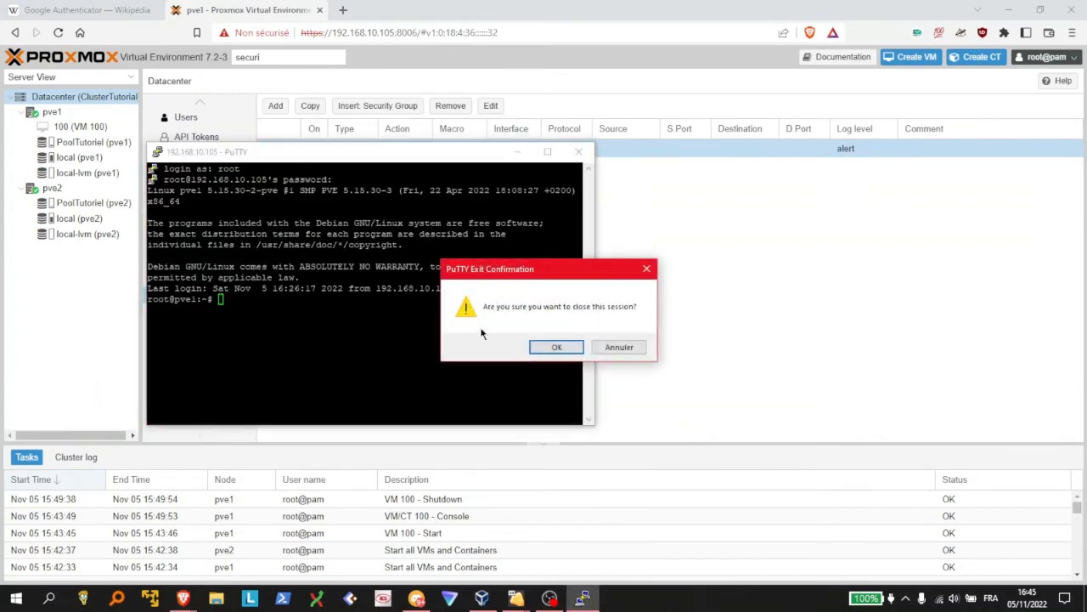
click(536, 342)
Step: Launch PuTTY, try connecting to 192.168.10.105, dismiss the Connection refused error, and close it
key(super)
text(putty)
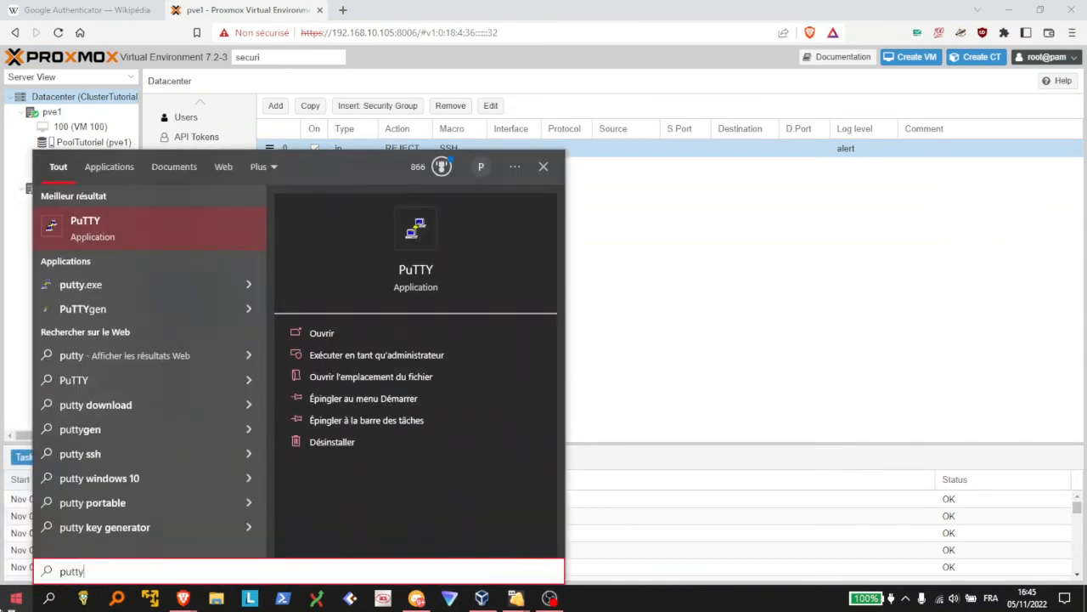
key(Return)
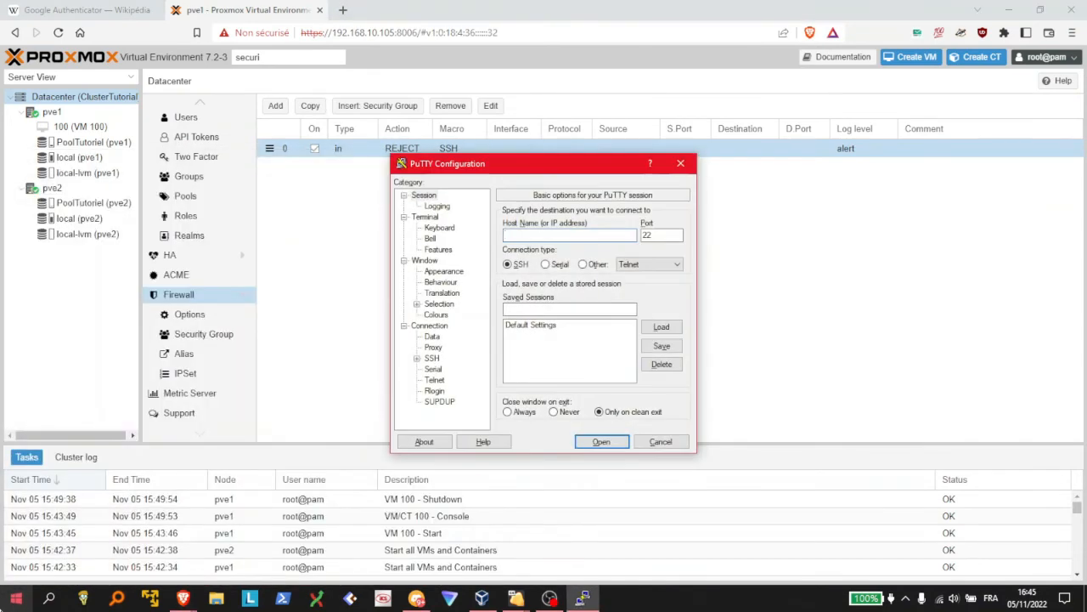
text(192.168.10.105)
key(Return)
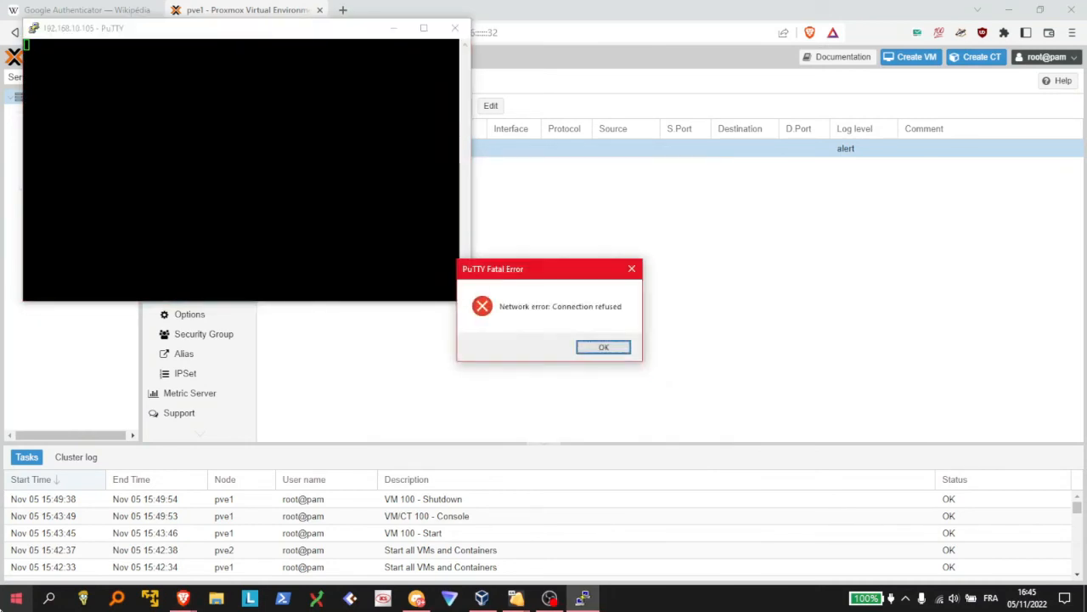
click(612, 346)
click(457, 30)
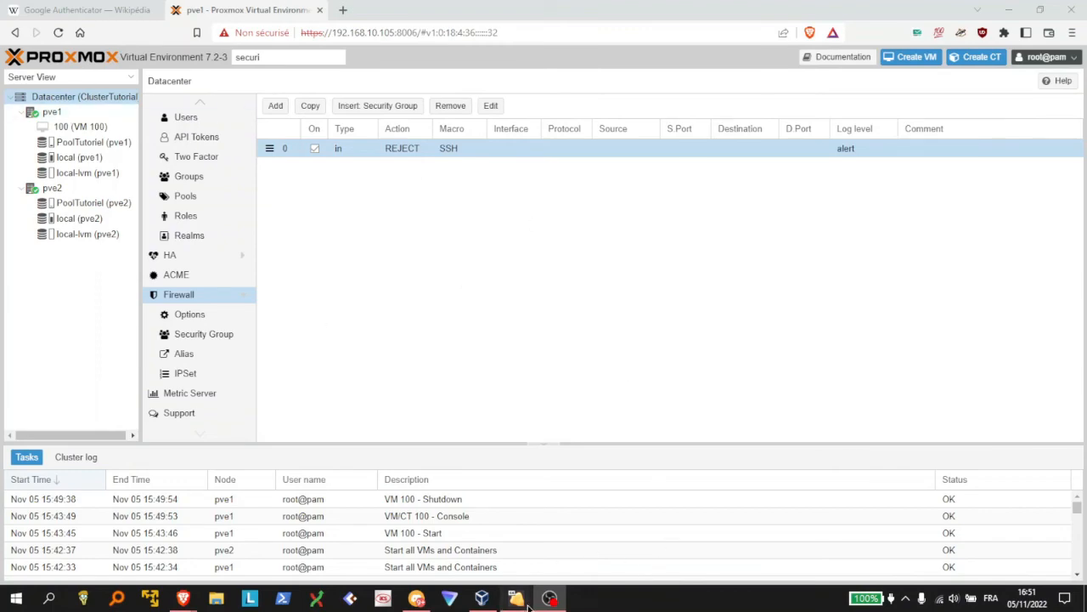
Step: On the pve1 console, change to /var/log and open pve-firewall.log in nano
mouse_move(515, 598)
click(473, 532)
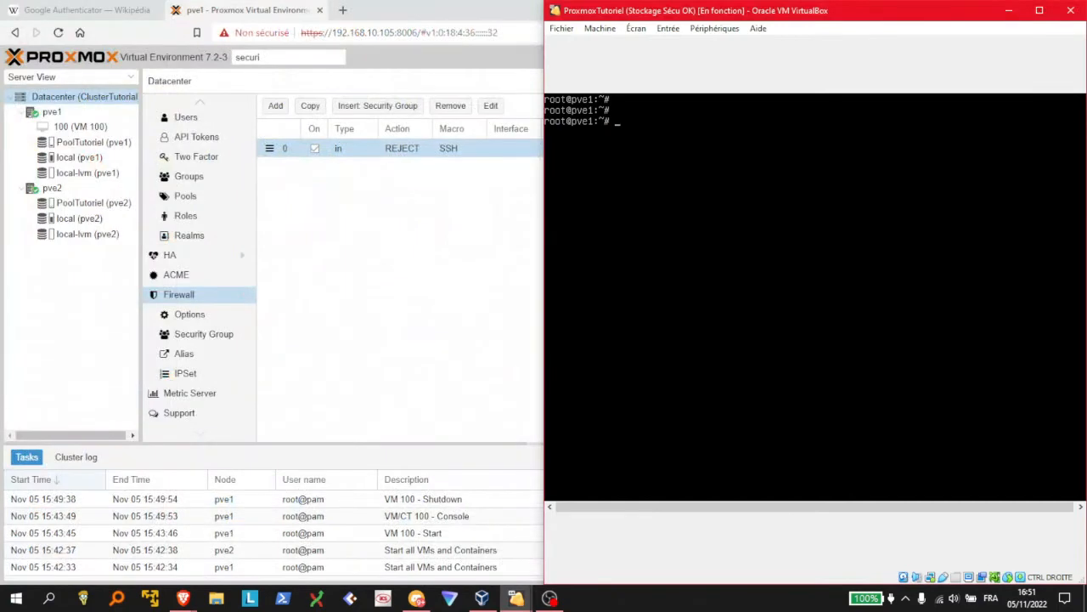
text(cd /var/log/)
key(Return)
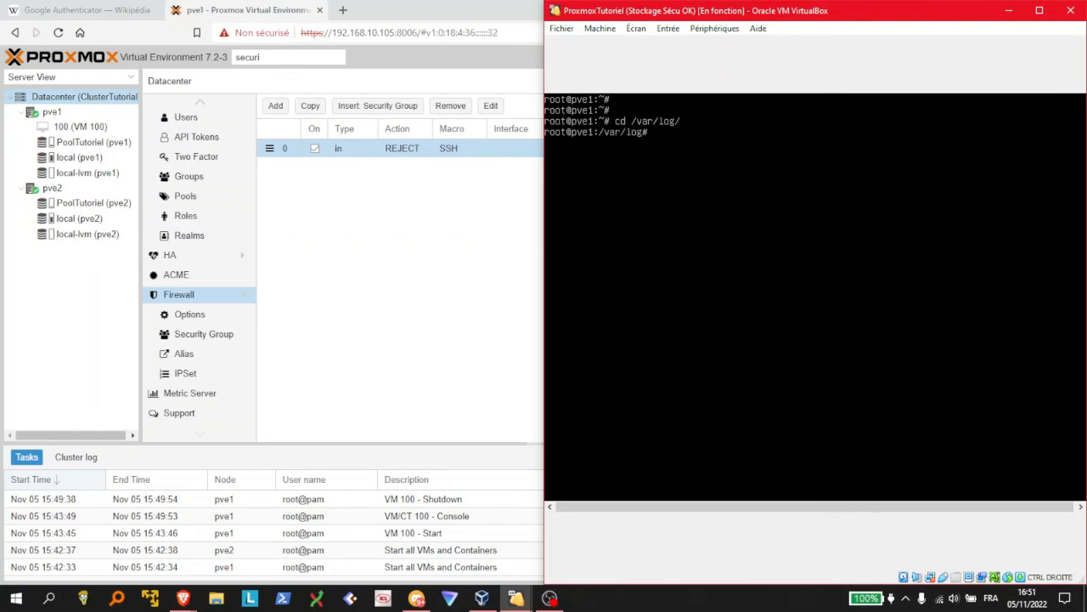
text(nano pve-f)
key(Tab)
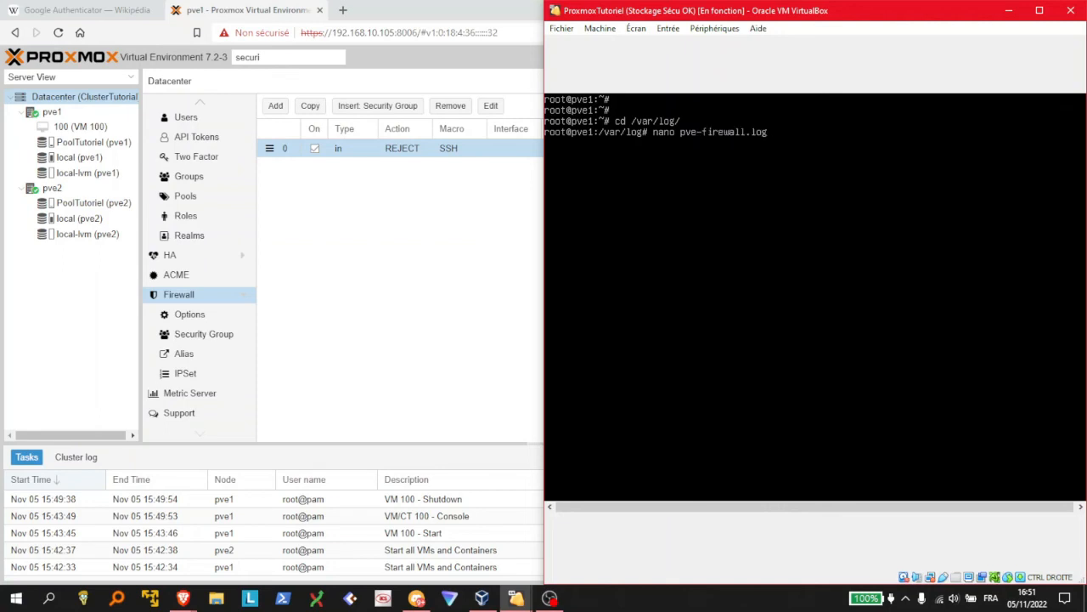
key(Return)
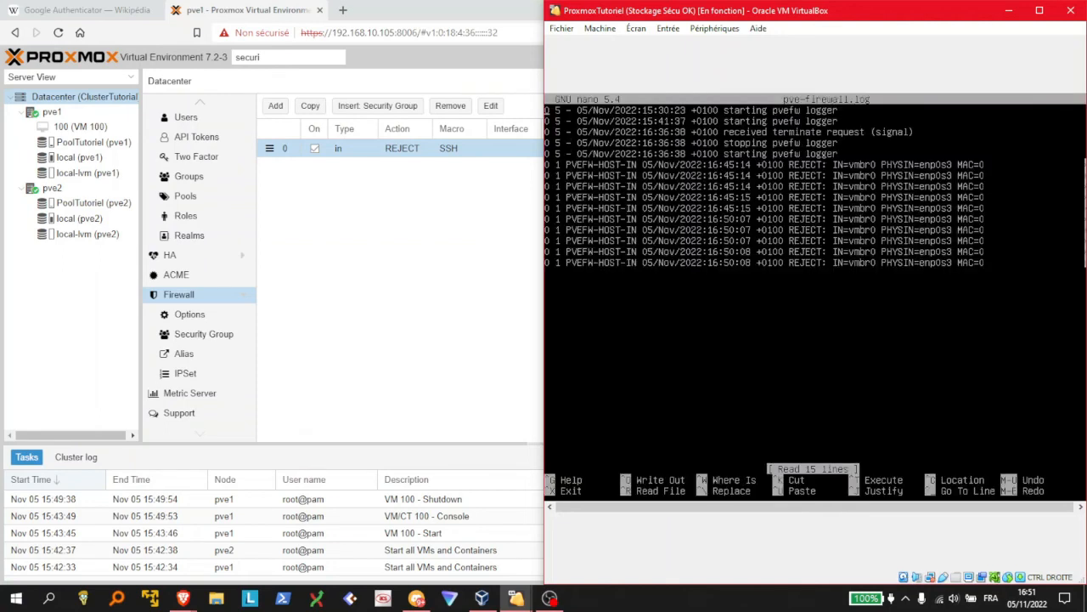
Step: Maximize the VM window, read a REJECT entry's addresses, PROTO=TCP and port 22, then exit nano
click(1039, 10)
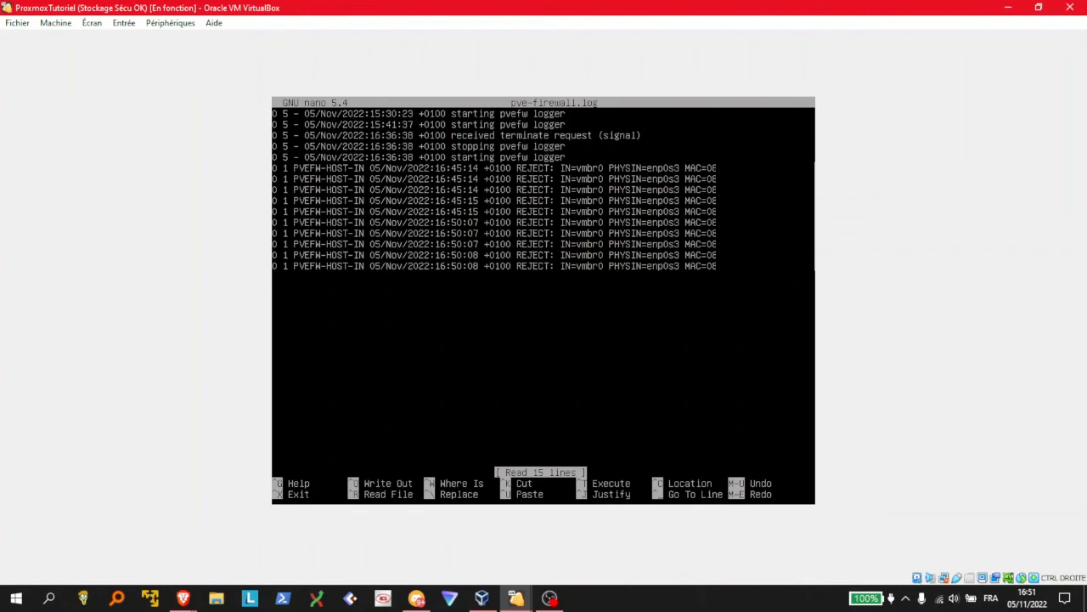
click(392, 168)
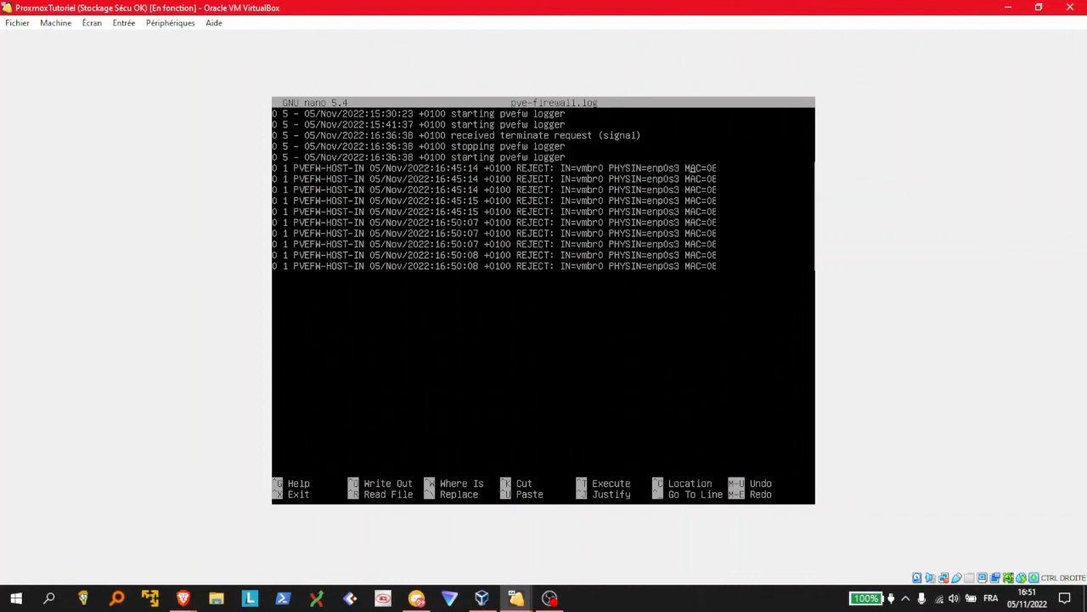
key(Right)
key(Right)
key(Right)
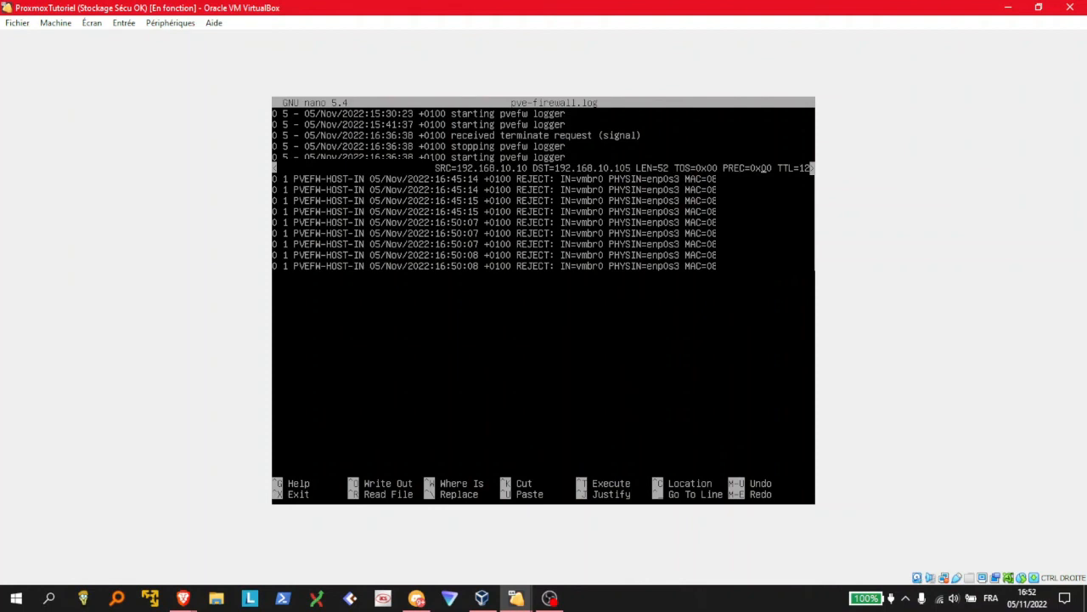
key(Right)
key(Right)
key(Right)
key(Right)
key(Right)
key(Right)
key(Right)
key(Right)
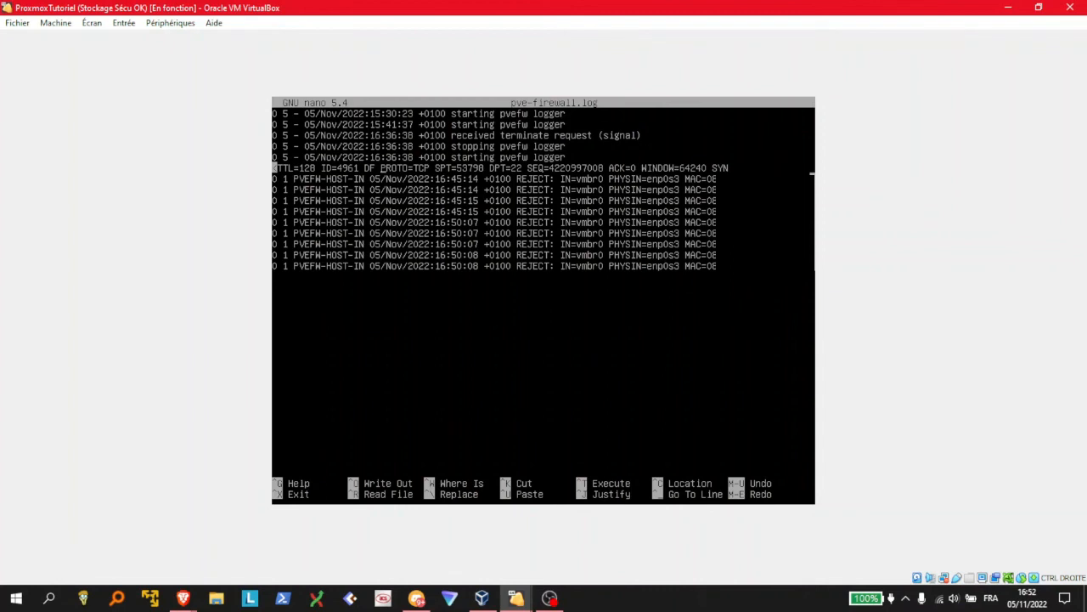
key(Left)
key(Left)
key(Left)
key(ctrl+x)
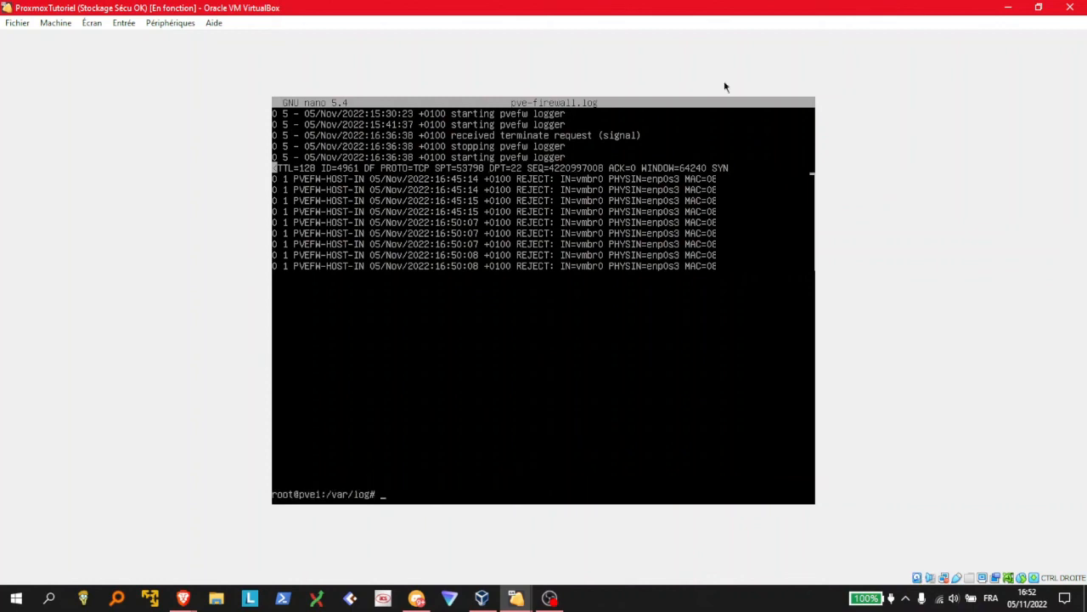
Step: Restore the VirtualBox window, snap Brave to the left, and minimize VirtualBox to leave Proxmox full screen
click(1038, 7)
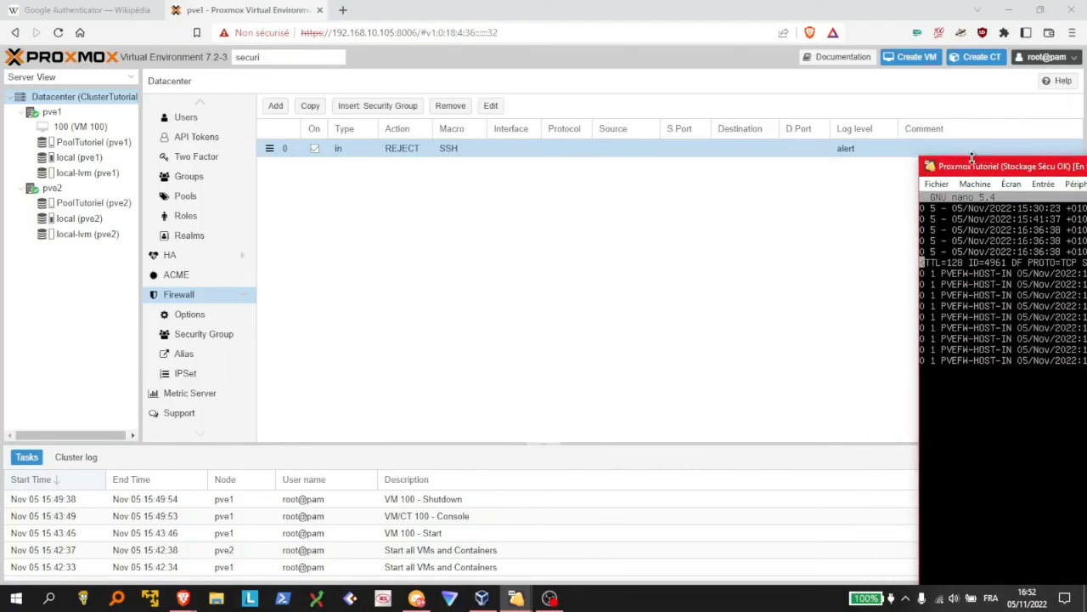
drag(982, 168, 1086, 174)
click(461, 47)
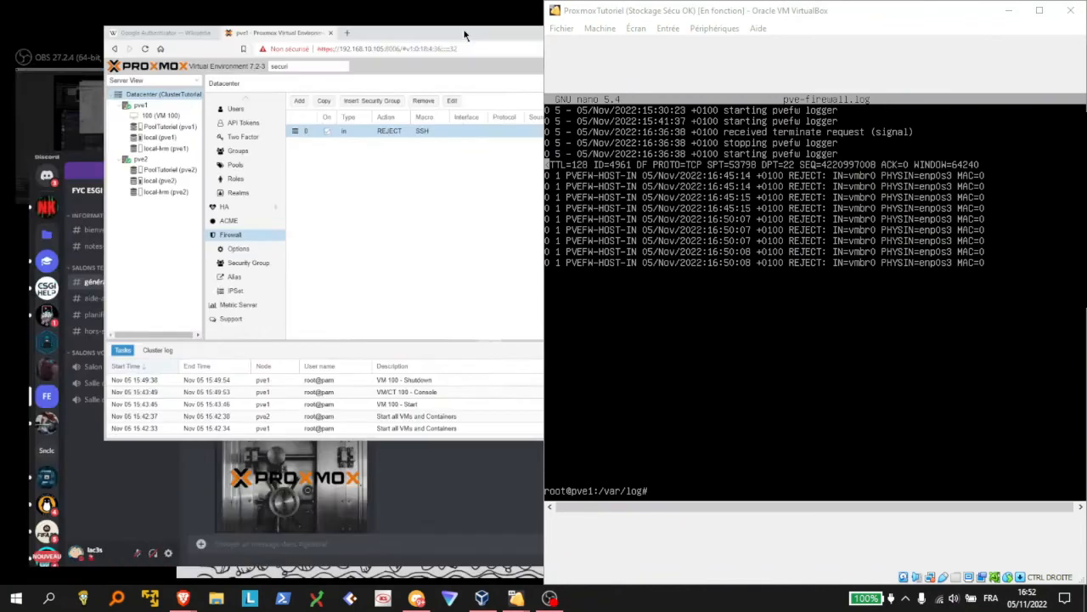
click(1009, 10)
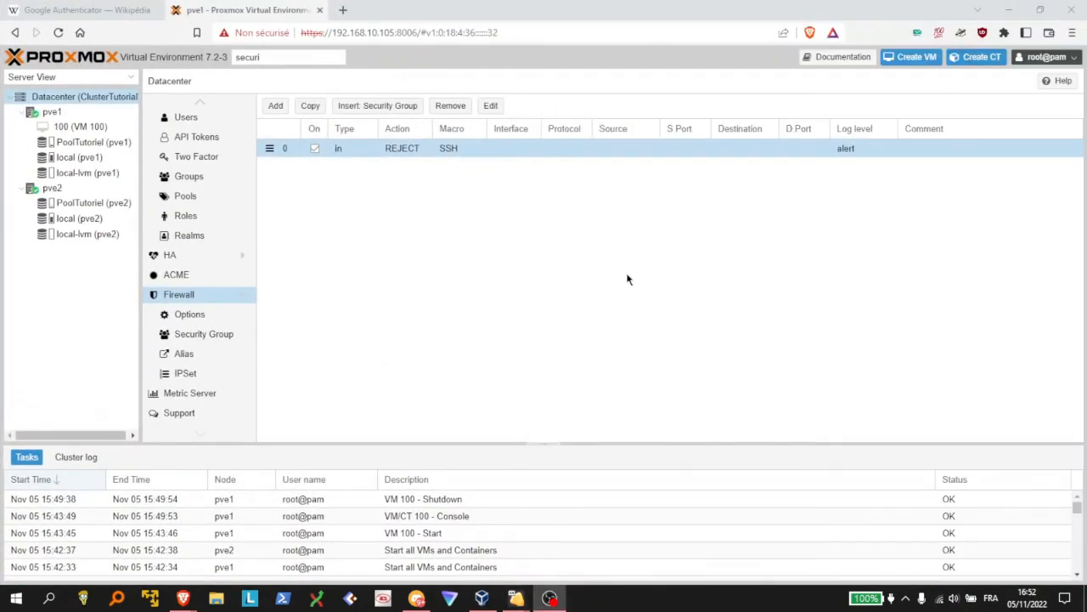